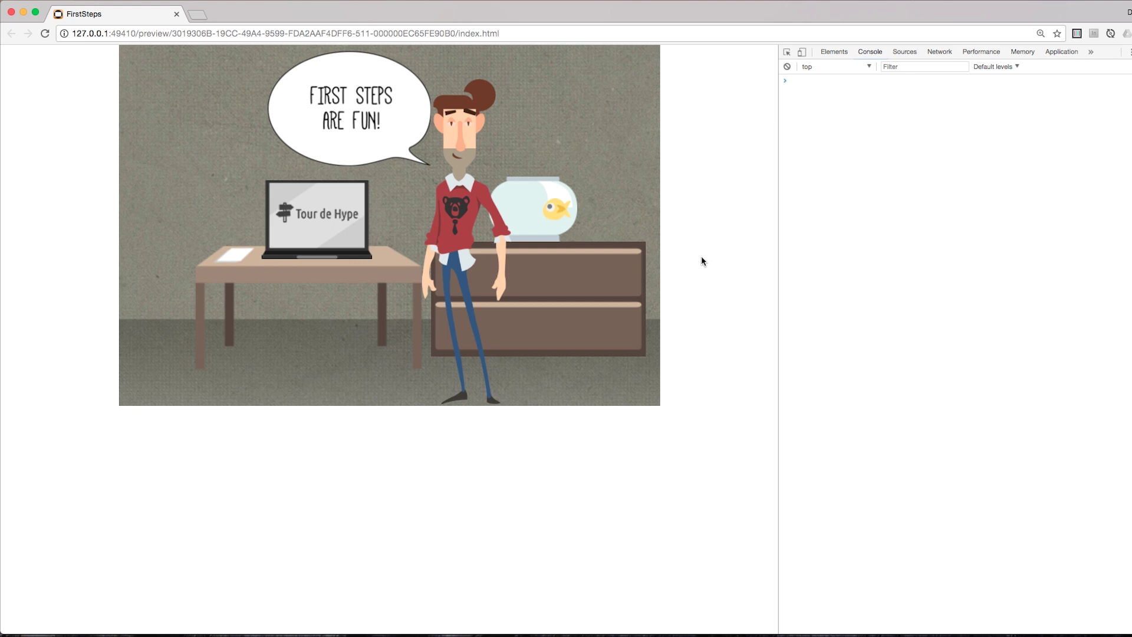
Step: Replay the FirstSteps preview, try the laptop's Tour de Hype link, then emulate an iPhone 5 (320×568)
{"action": "left_click", "coordinate": [44, 33]}
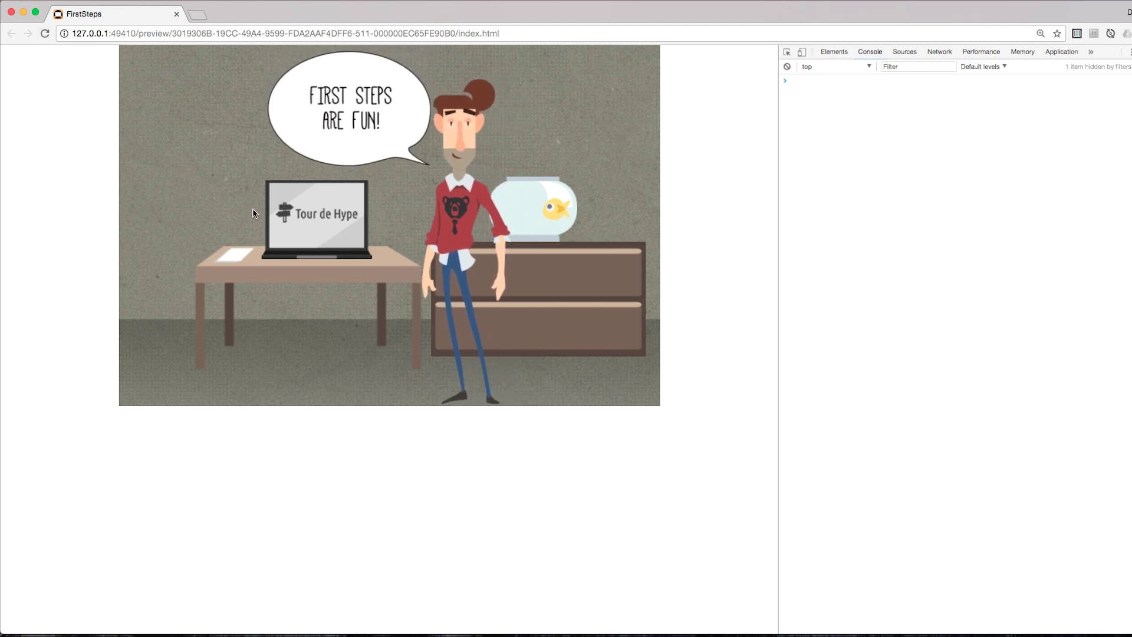
{"action": "left_click", "coordinate": [333, 222]}
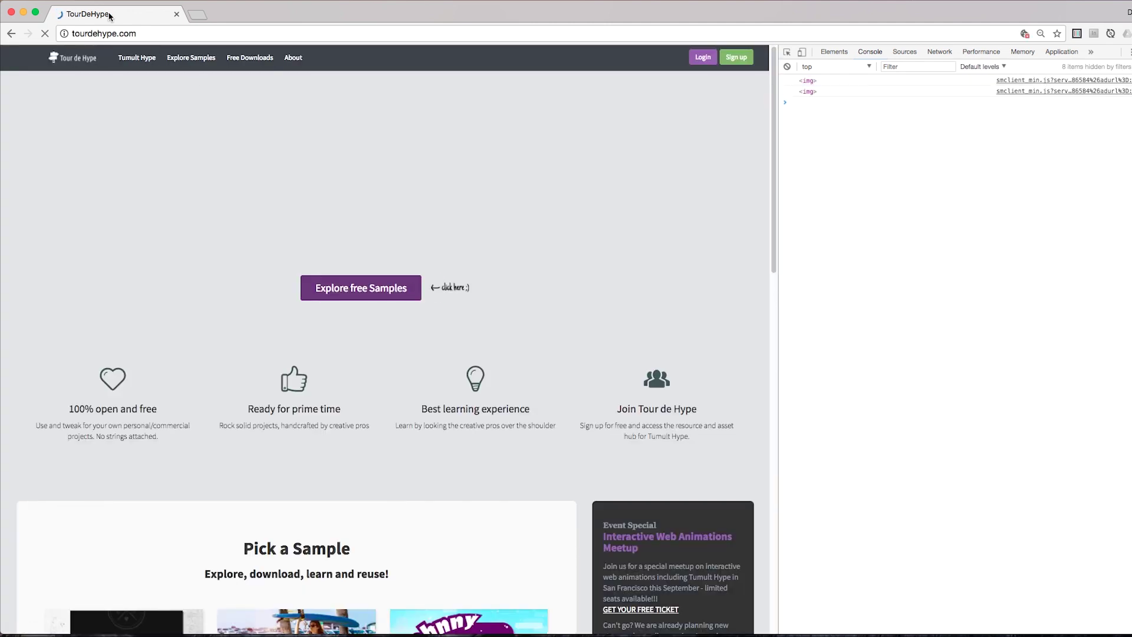
{"action": "left_click", "coordinate": [12, 34]}
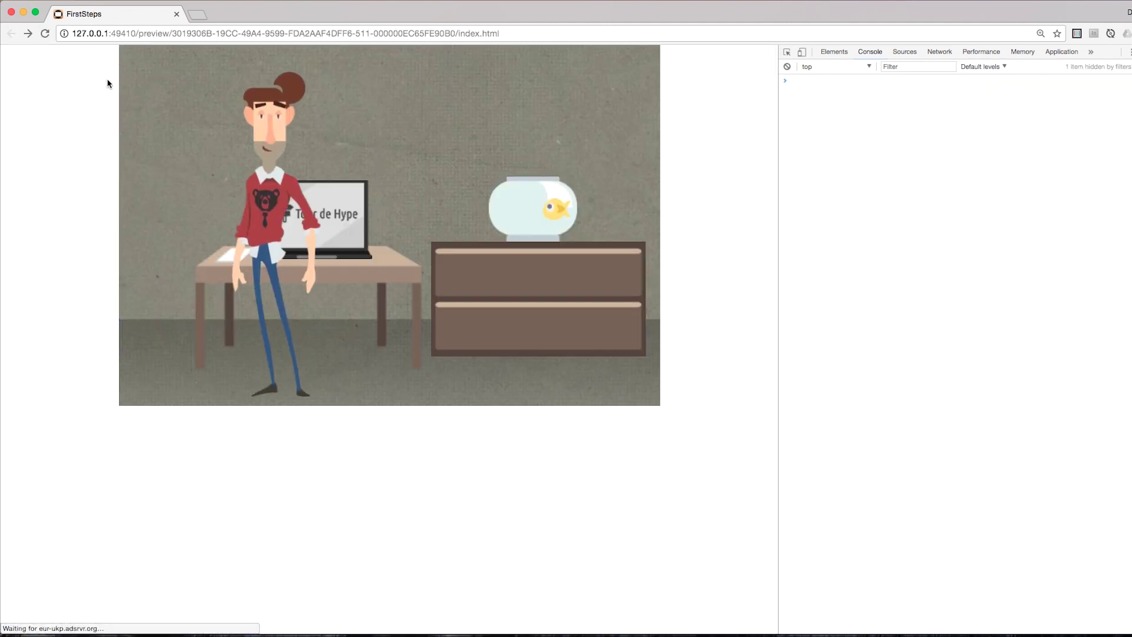
{"action": "left_click", "coordinate": [804, 52]}
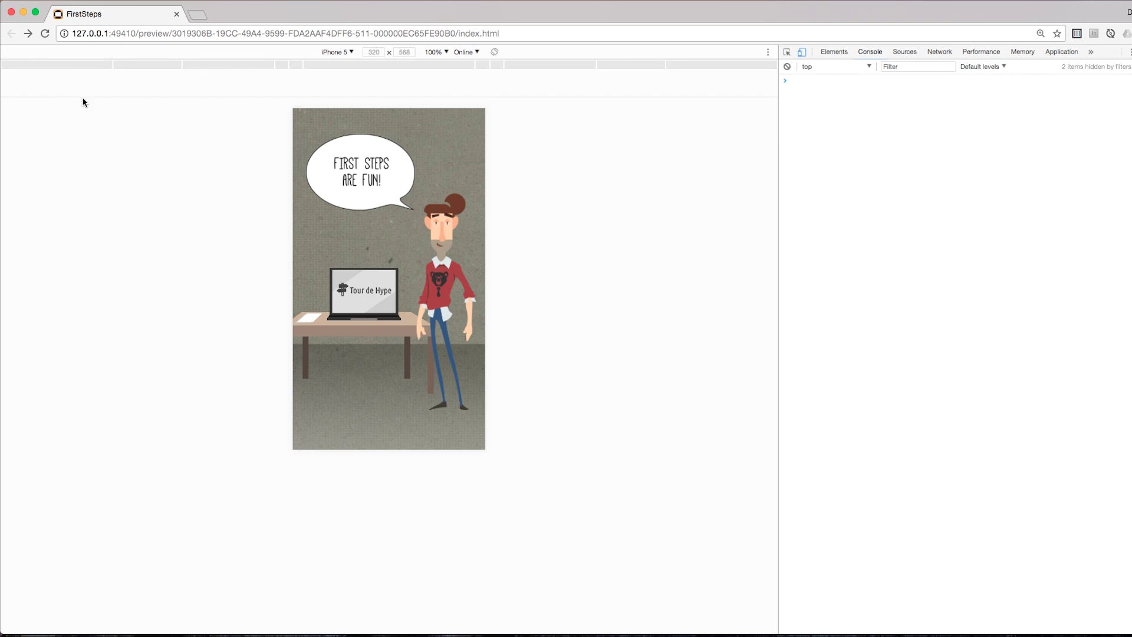
{"action": "key", "text": "super+Tab"}
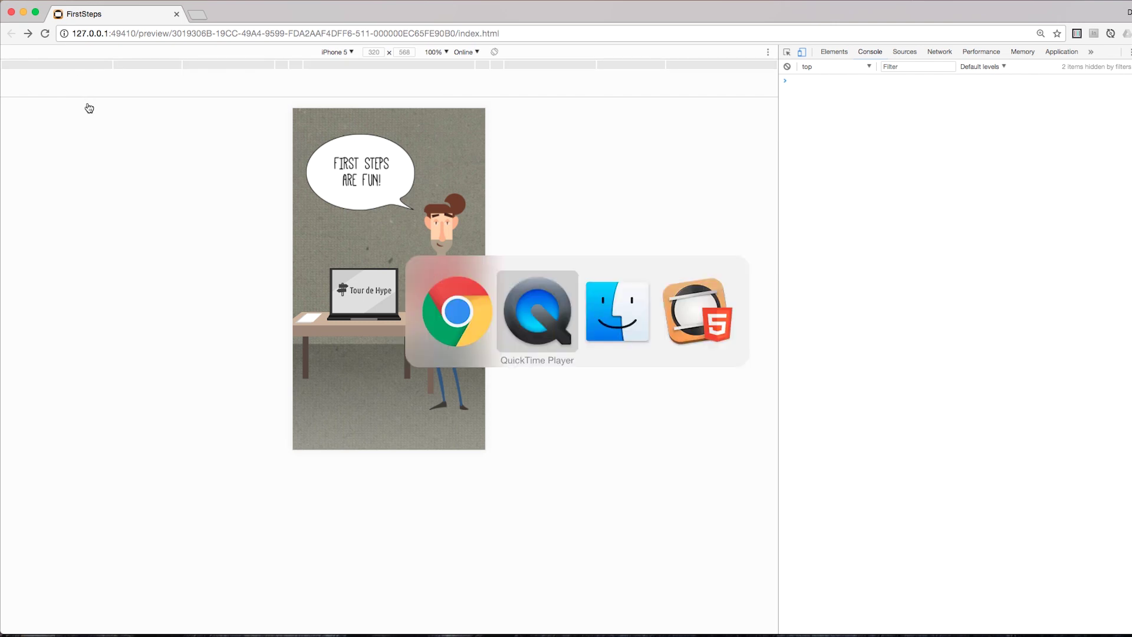
Step: Close the FirstSteps document in Hype, leaving a blank Untitled document, and switch to Finder's 000 Assets folder
{"action": "key", "text": "super+Tab"}
{"action": "key", "text": "super+Tab"}
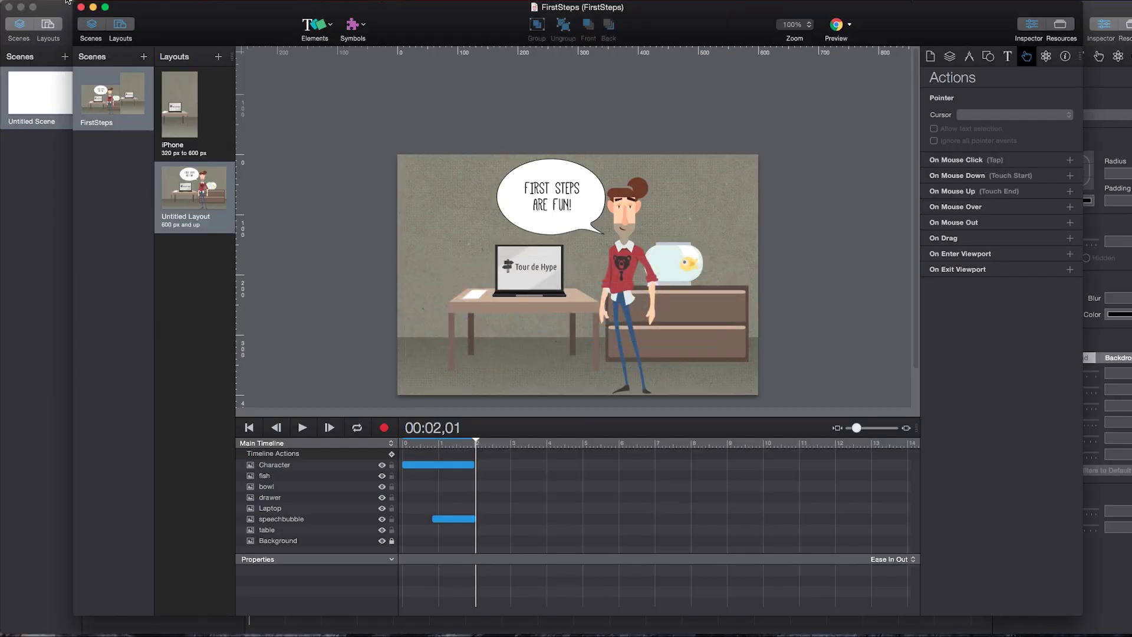
{"action": "left_click", "coordinate": [82, 8]}
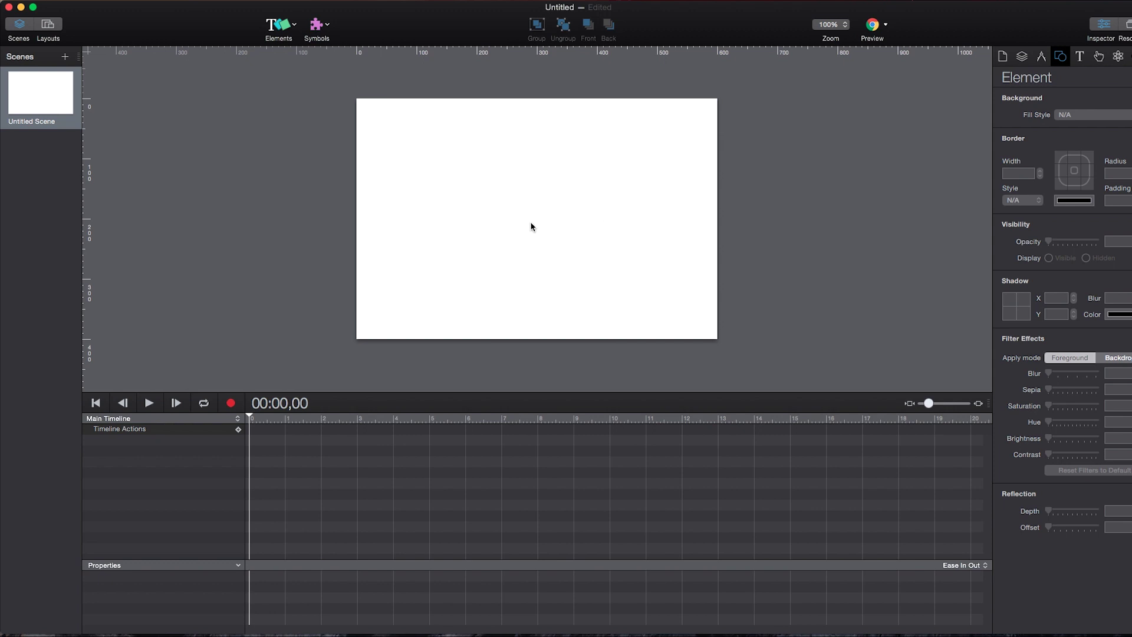
{"action": "key", "text": "super+Tab"}
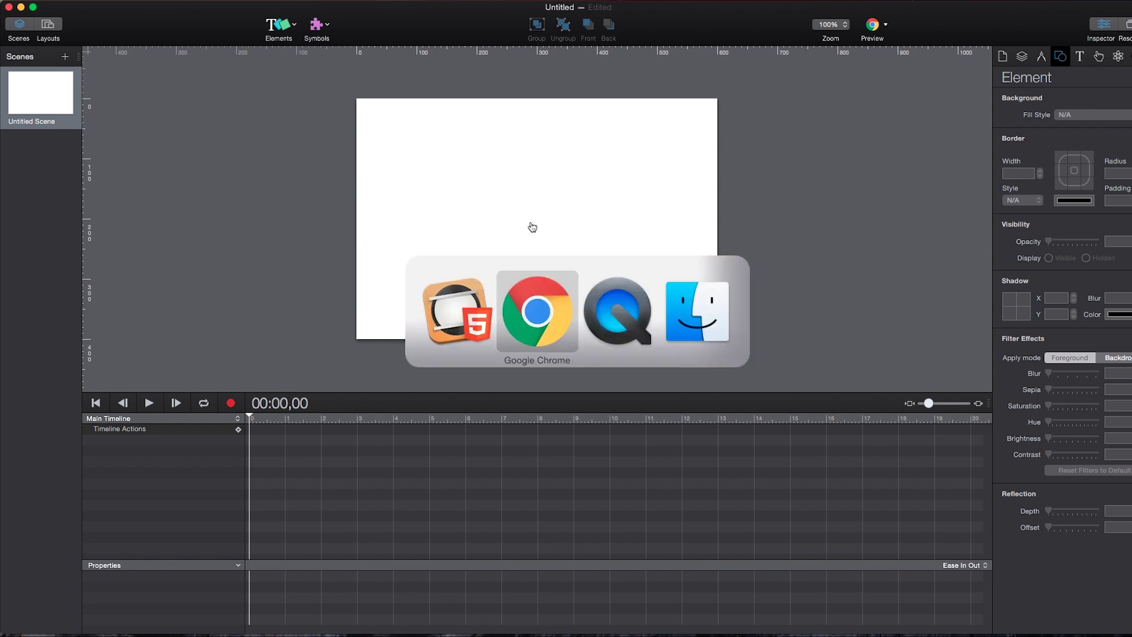
{"action": "key", "text": "super+Tab"}
{"action": "key", "text": "super+Tab"}
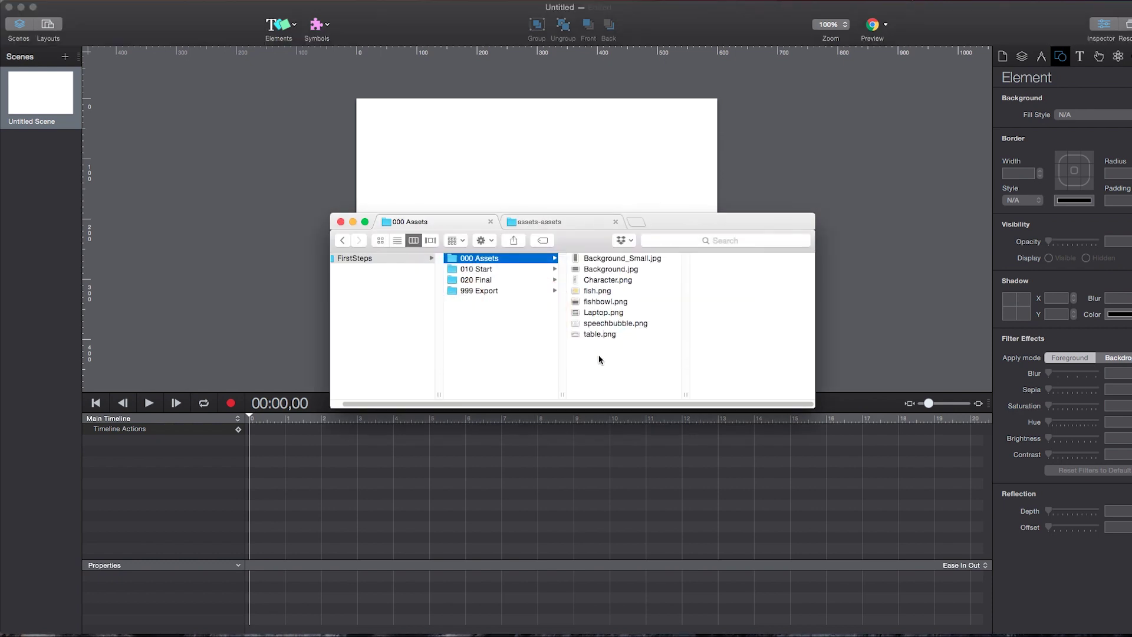
Step: Drag Background, Character, fish, fishbowl, Laptop, speechbubble and table images from Finder onto the Hype stage
{"action": "left_click_drag", "start_coordinate": [598, 359], "coordinate": [625, 273]}
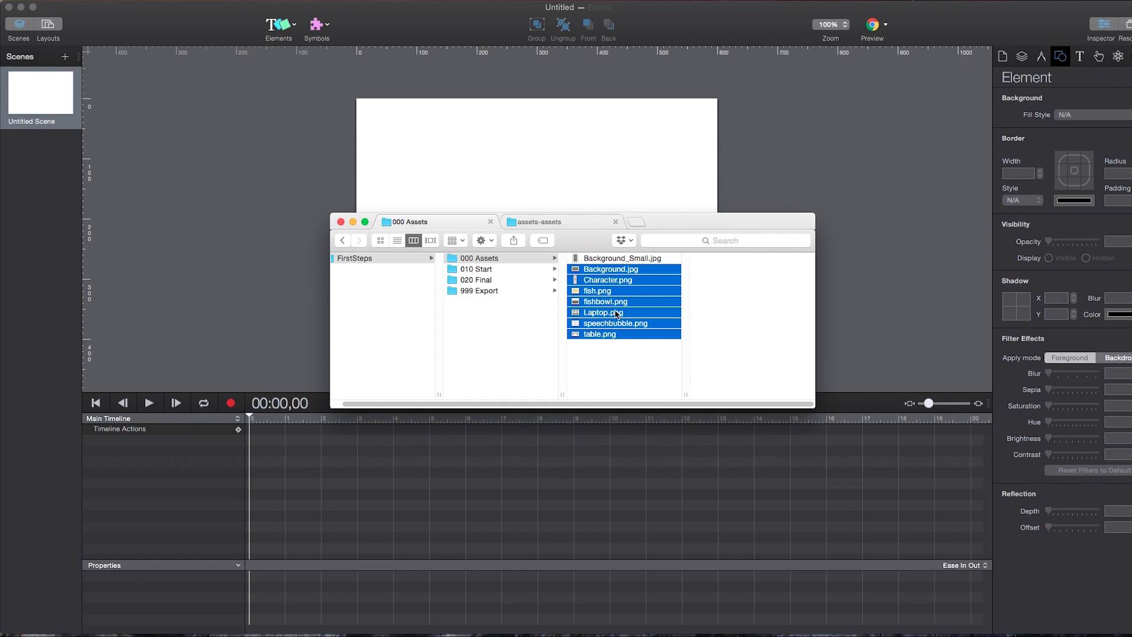
{"action": "left_click_drag", "start_coordinate": [652, 315], "coordinate": [478, 144]}
{"action": "left_click", "coordinate": [478, 144]}
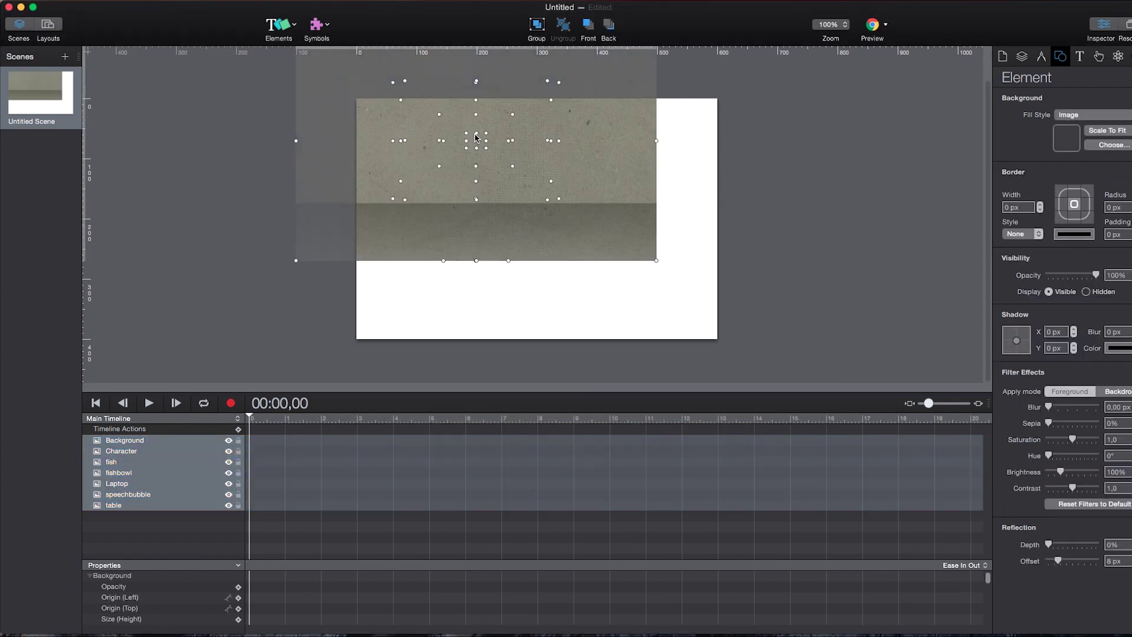
Step: Snap the imported image group to the stage edges so the Background texture fills it, then select Background
{"action": "scroll", "coordinate": [437, 123], "scroll_direction": "down", "scroll_amount": 1}
{"action": "scroll", "coordinate": [437, 122], "scroll_direction": "up", "scroll_amount": 4}
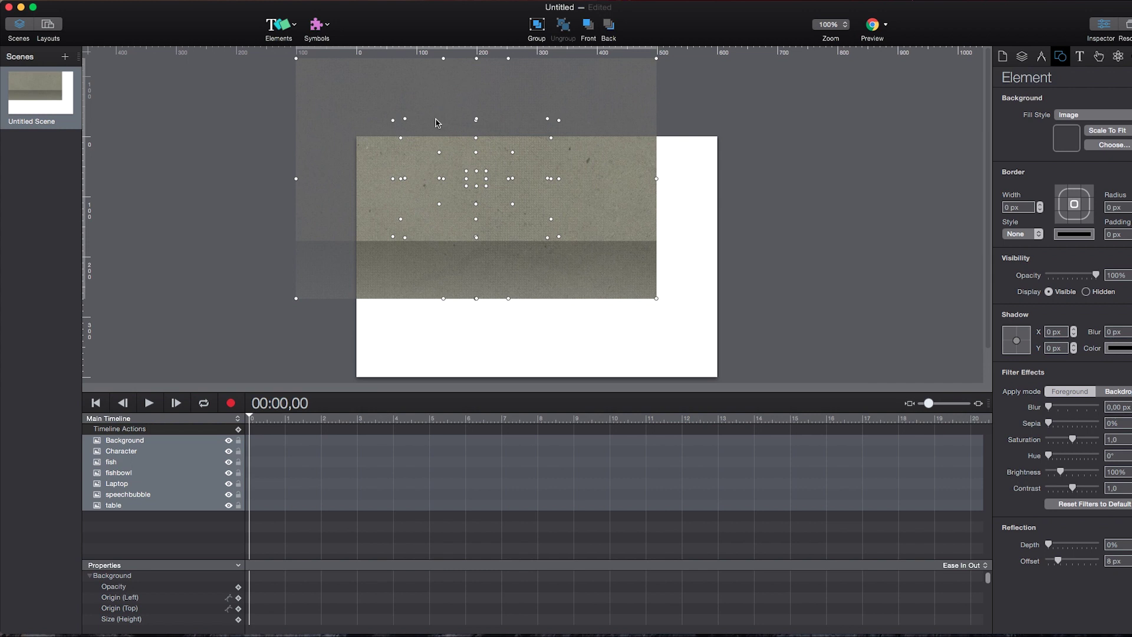
{"action": "left_click_drag", "start_coordinate": [435, 122], "coordinate": [495, 198]}
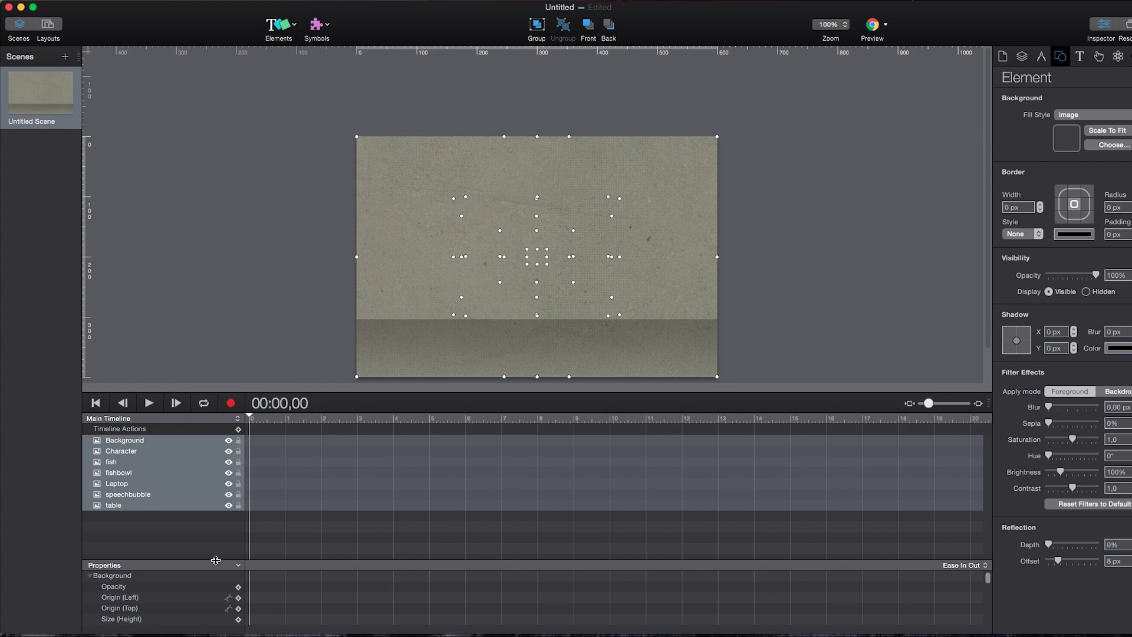
{"action": "left_click", "coordinate": [183, 513]}
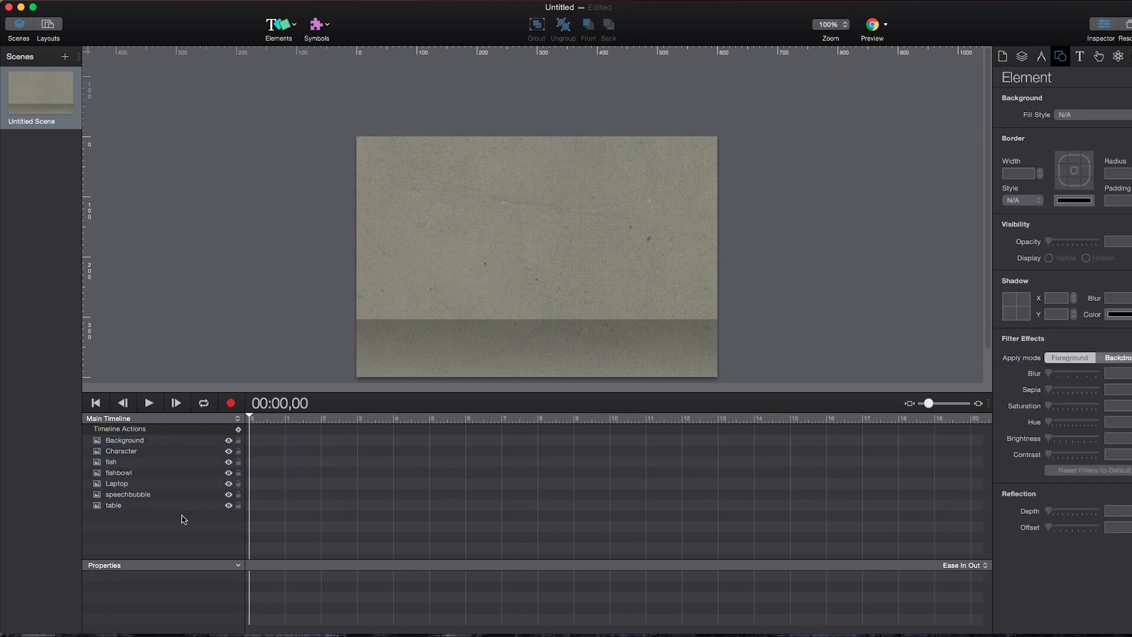
{"action": "left_click", "coordinate": [129, 442]}
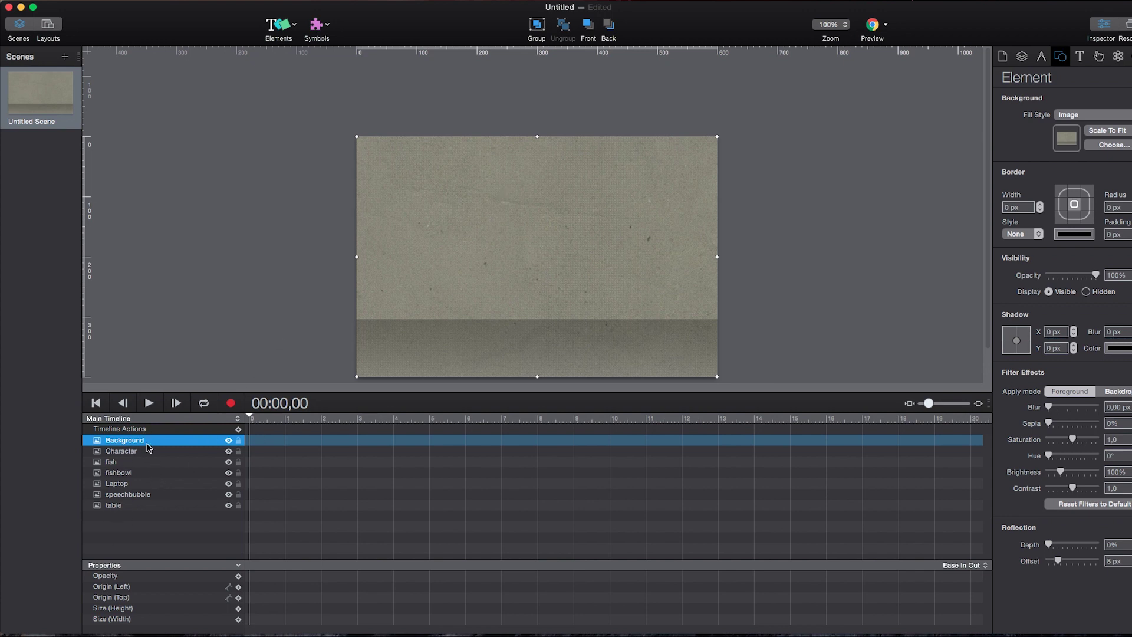
Step: Move the Background layer to the bottom of the layer list and lock it
{"action": "left_click_drag", "start_coordinate": [148, 446], "coordinate": [149, 509]}
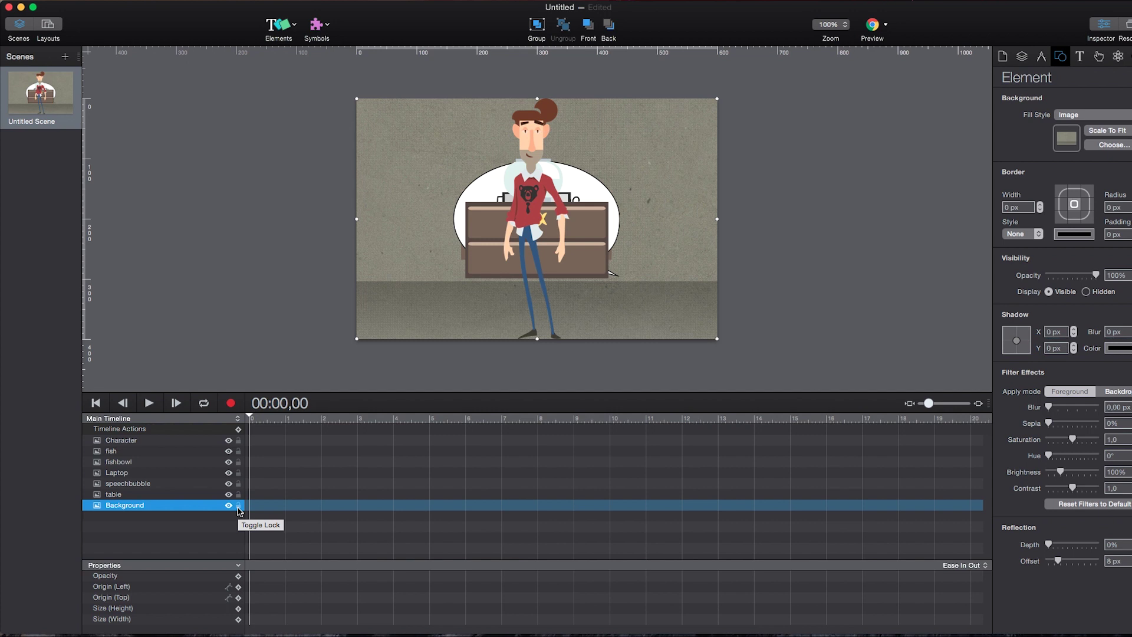
{"action": "left_click", "coordinate": [238, 507]}
{"action": "left_click", "coordinate": [364, 123]}
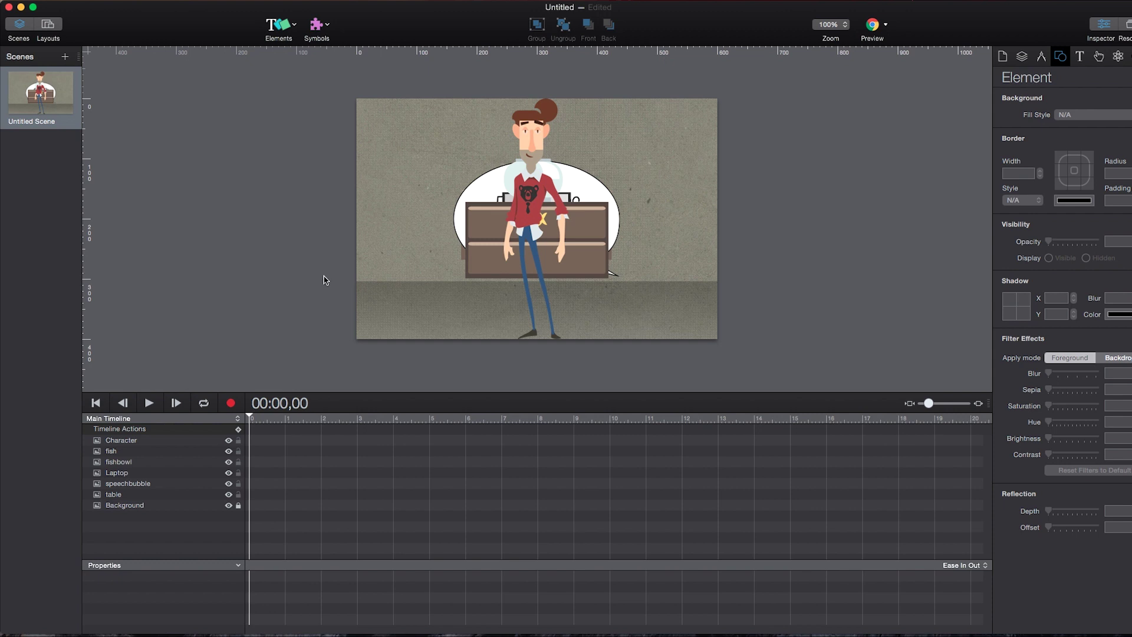
Step: Park the character off-stage left, set the fishbowl on the drawers, and raise the speech bubble above the stage
{"action": "left_click", "coordinate": [538, 202]}
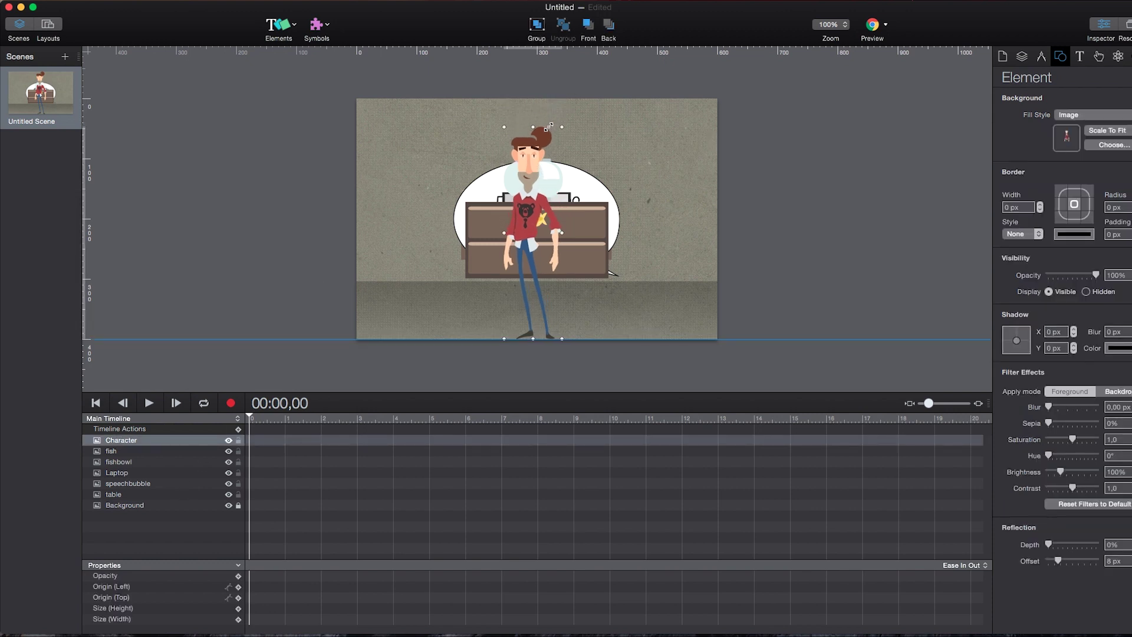
{"action": "left_click_drag", "start_coordinate": [528, 159], "coordinate": [324, 153]}
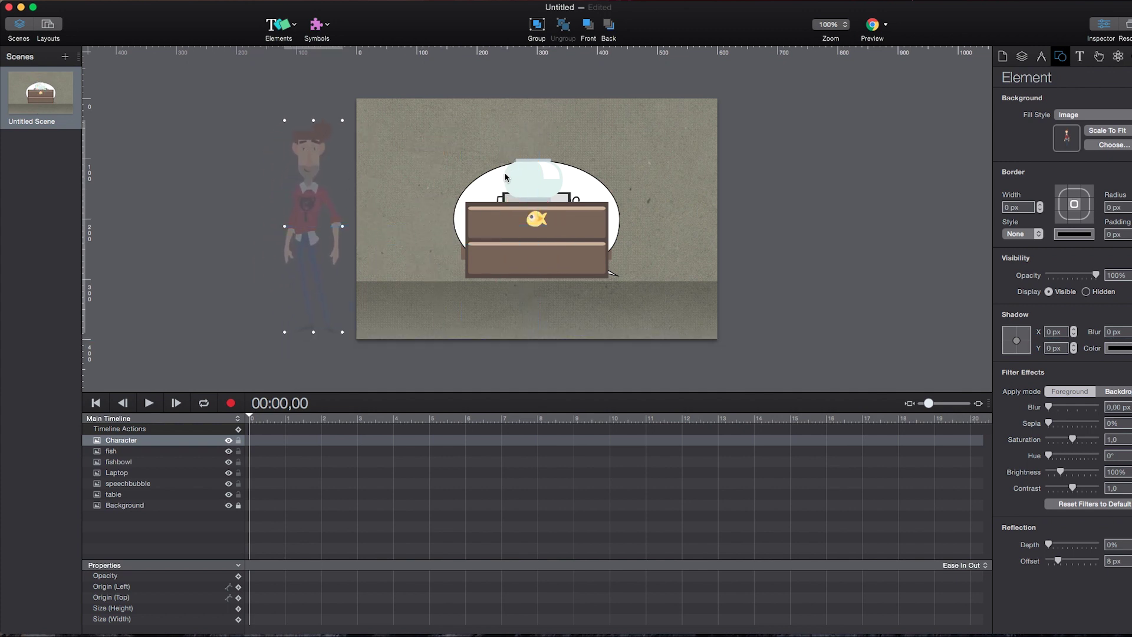
{"action": "left_click", "coordinate": [477, 171]}
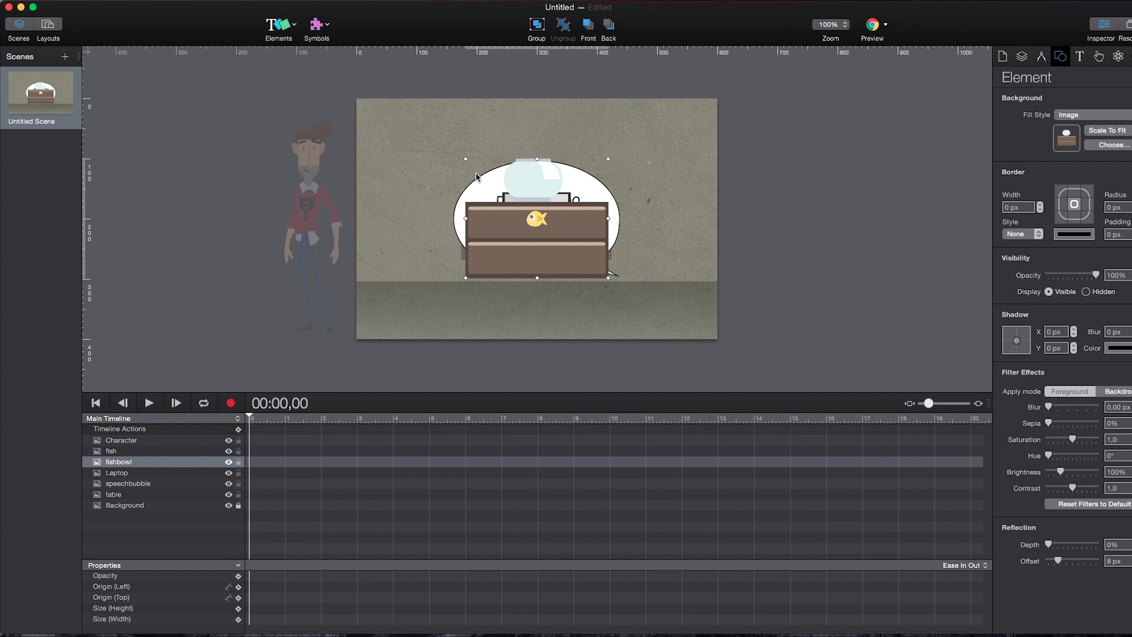
{"action": "left_click_drag", "start_coordinate": [485, 213], "coordinate": [642, 204]}
{"action": "left_click_drag", "start_coordinate": [519, 183], "coordinate": [472, 118]}
{"action": "scroll", "coordinate": [472, 236], "scroll_direction": "down", "scroll_amount": 10}
{"action": "scroll", "coordinate": [479, 236], "scroll_direction": "up", "scroll_amount": 10}
{"action": "mouse_move", "coordinate": [464, 89]}
{"action": "left_mouse_down"}
{"action": "mouse_move", "coordinate": [462, 64]}
{"action": "mouse_move", "coordinate": [413, 72]}
{"action": "mouse_move", "coordinate": [461, 105]}
{"action": "left_mouse_up"}
{"action": "left_click_drag", "start_coordinate": [494, 155], "coordinate": [468, 170]}
Step: Place the laptop on the table, then select the off-stage character
{"action": "left_click", "coordinate": [481, 321]}
{"action": "left_click_drag", "start_coordinate": [481, 320], "coordinate": [433, 370]}
{"action": "scroll", "coordinate": [429, 345], "scroll_direction": "down", "scroll_amount": 3}
{"action": "scroll", "coordinate": [429, 345], "scroll_direction": "down", "scroll_amount": 3}
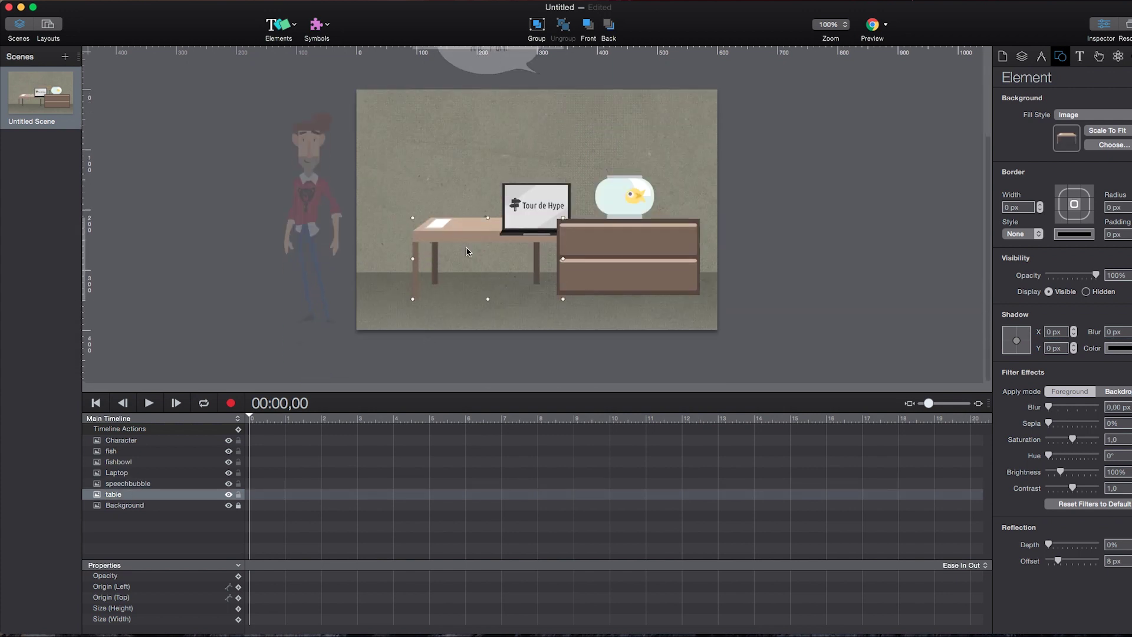
{"action": "left_click_drag", "start_coordinate": [526, 214], "coordinate": [467, 221]}
{"action": "left_click", "coordinate": [478, 234], "text": "shift"}
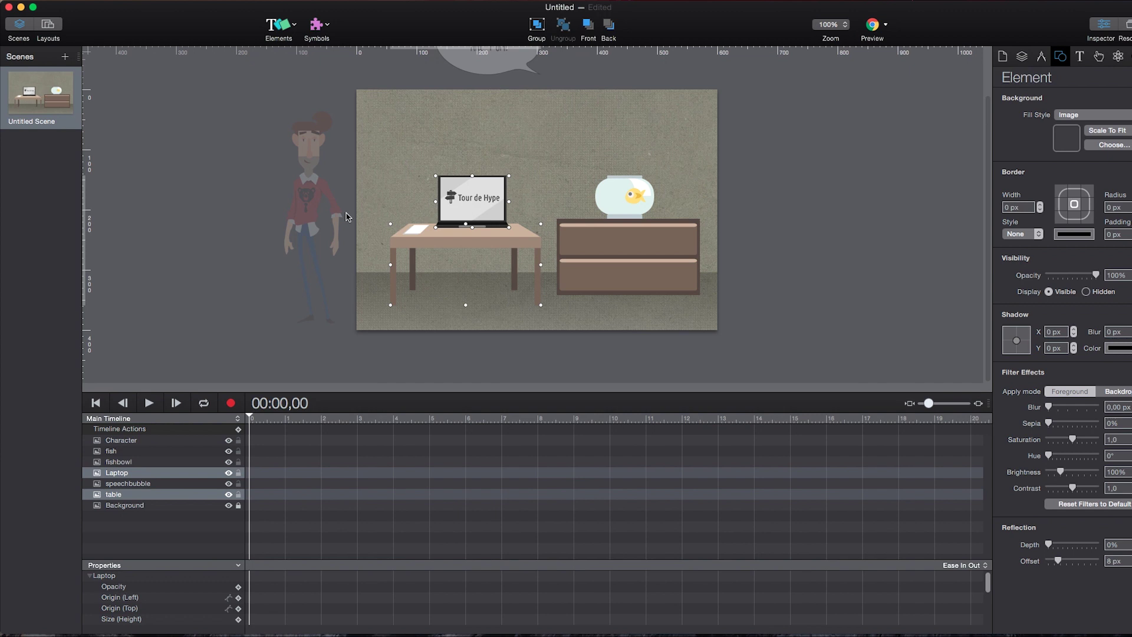
{"action": "left_click", "coordinate": [336, 167]}
{"action": "scroll", "coordinate": [341, 173], "scroll_direction": "down", "scroll_amount": 1}
{"action": "scroll", "coordinate": [341, 172], "scroll_direction": "up", "scroll_amount": 2}
{"action": "scroll", "coordinate": [341, 173], "scroll_direction": "up", "scroll_amount": 2}
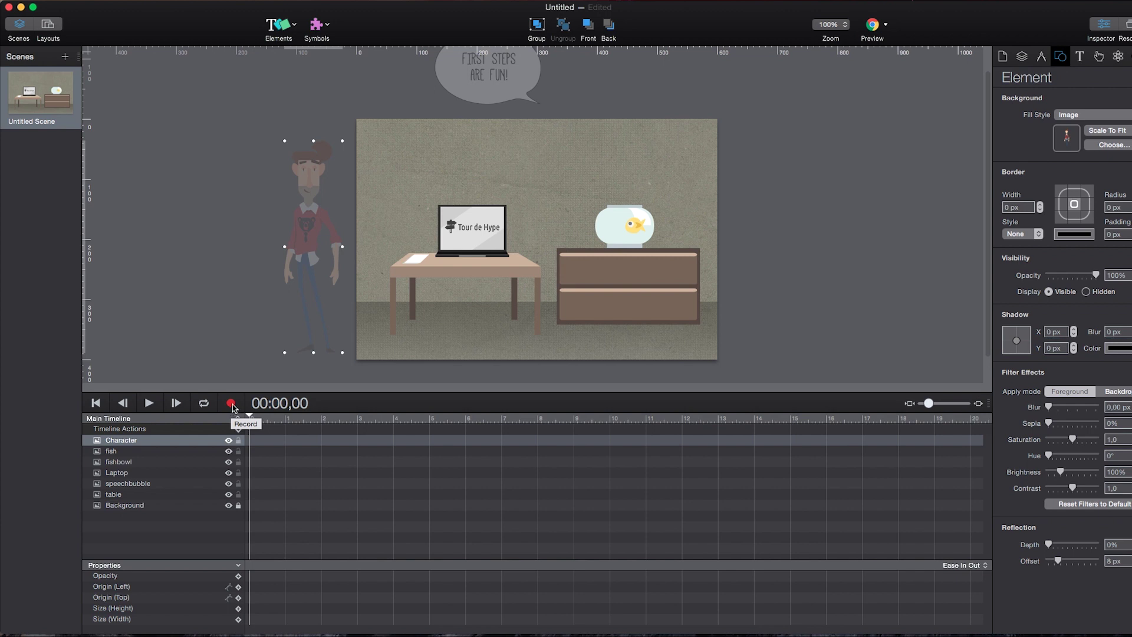
Step: Record a keyframe at 2 s moving the character from off-stage left to just beside the fishbowl
{"action": "left_click", "coordinate": [231, 403]}
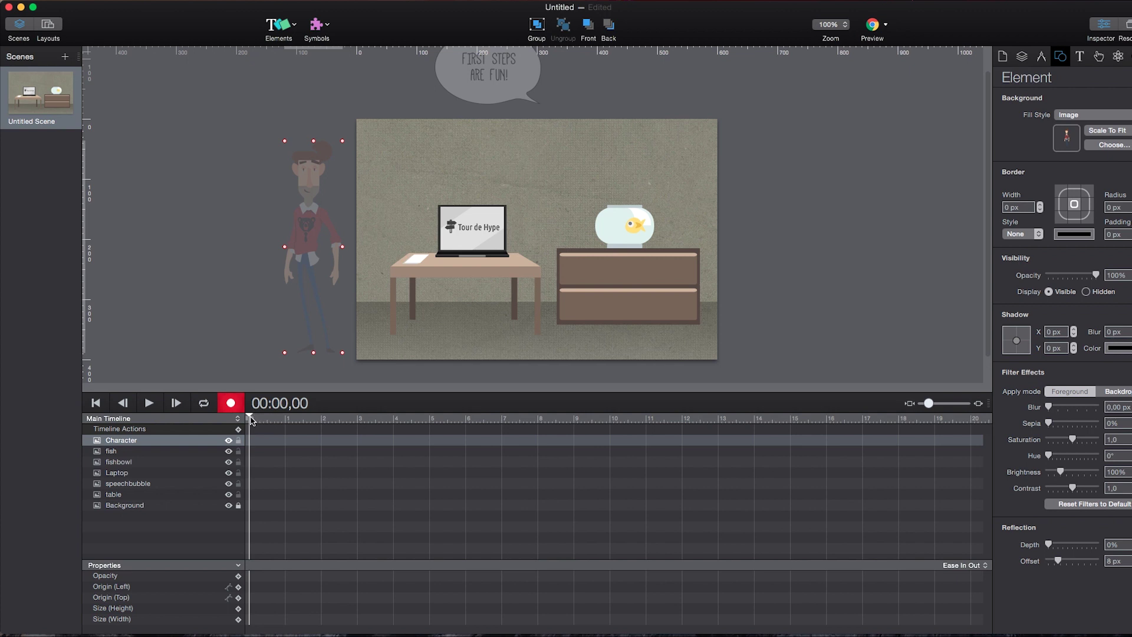
{"action": "left_click_drag", "start_coordinate": [251, 418], "coordinate": [324, 420]}
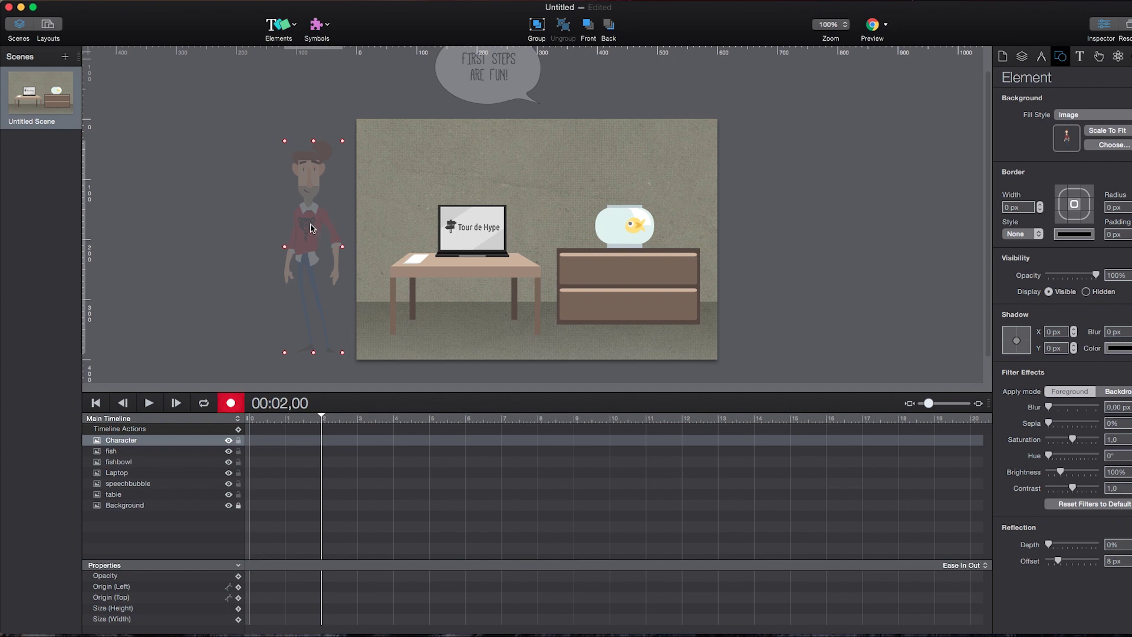
{"action": "left_click_drag", "start_coordinate": [330, 229], "coordinate": [560, 231]}
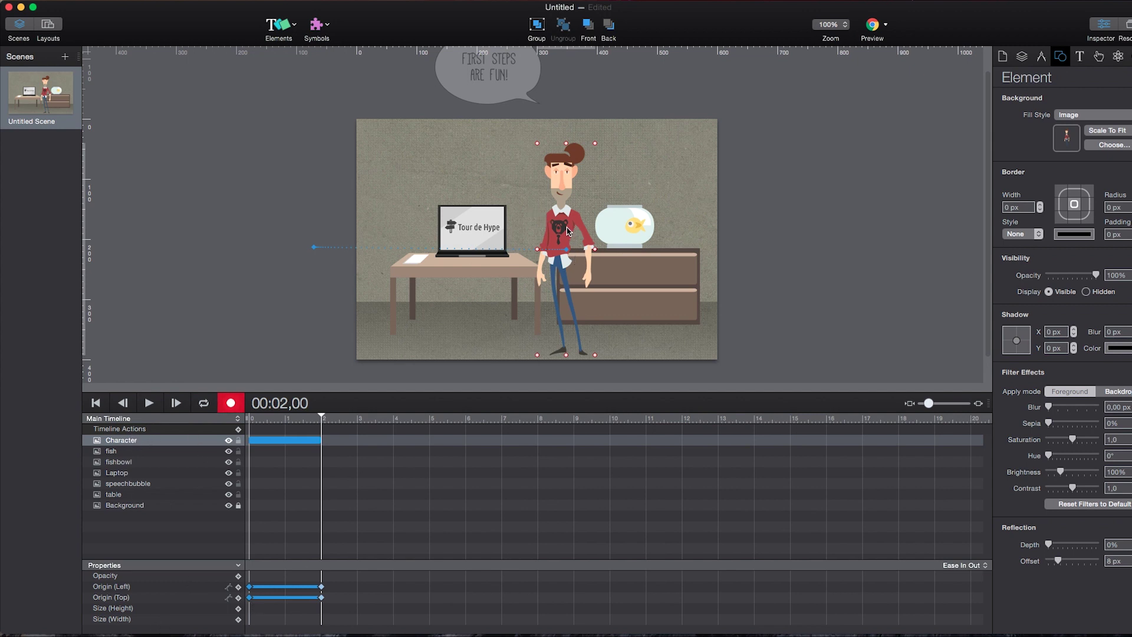
{"action": "left_click_drag", "start_coordinate": [568, 231], "coordinate": [563, 230]}
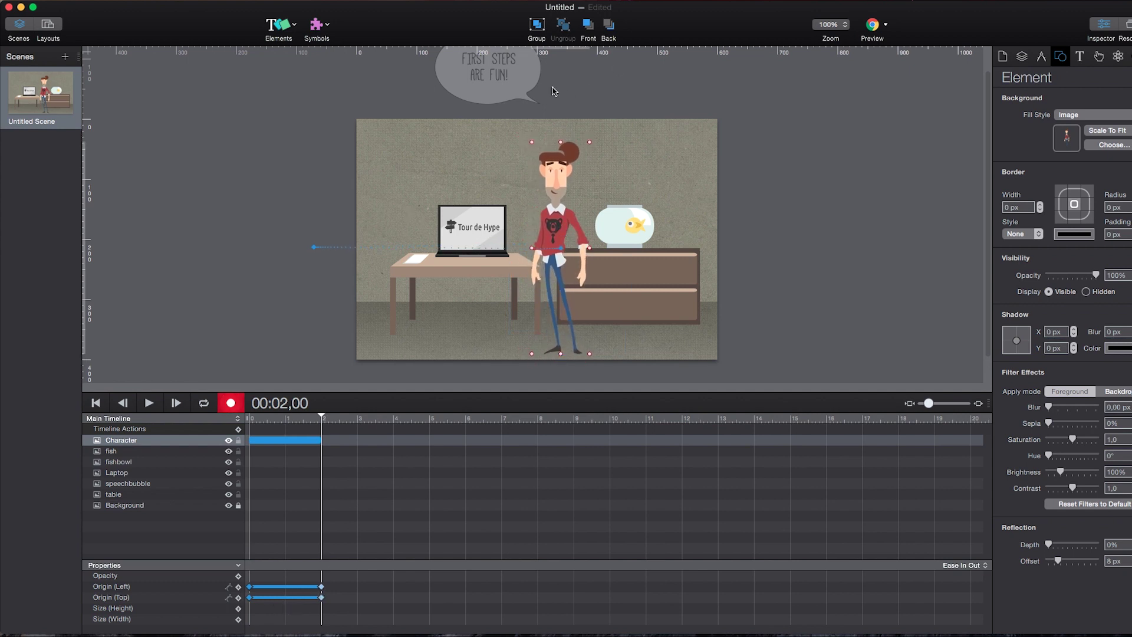
Step: Record the speech bubble sliding down beside the character's head by 2 s, scrub to check, and stop recording
{"action": "left_click", "coordinate": [472, 79]}
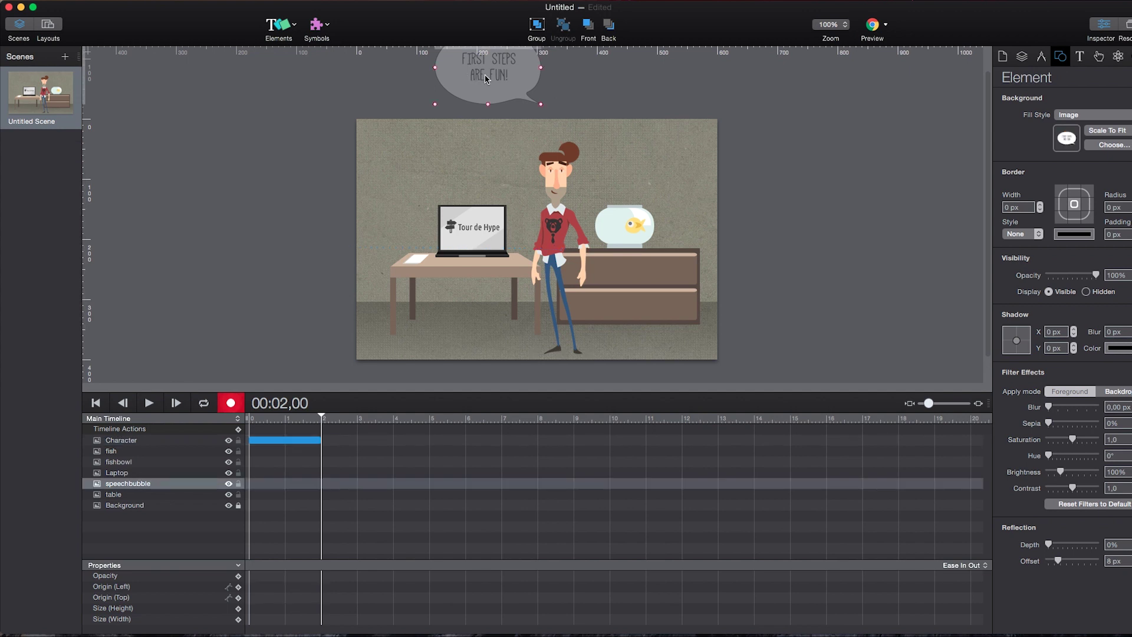
{"action": "left_click_drag", "start_coordinate": [486, 78], "coordinate": [485, 174]}
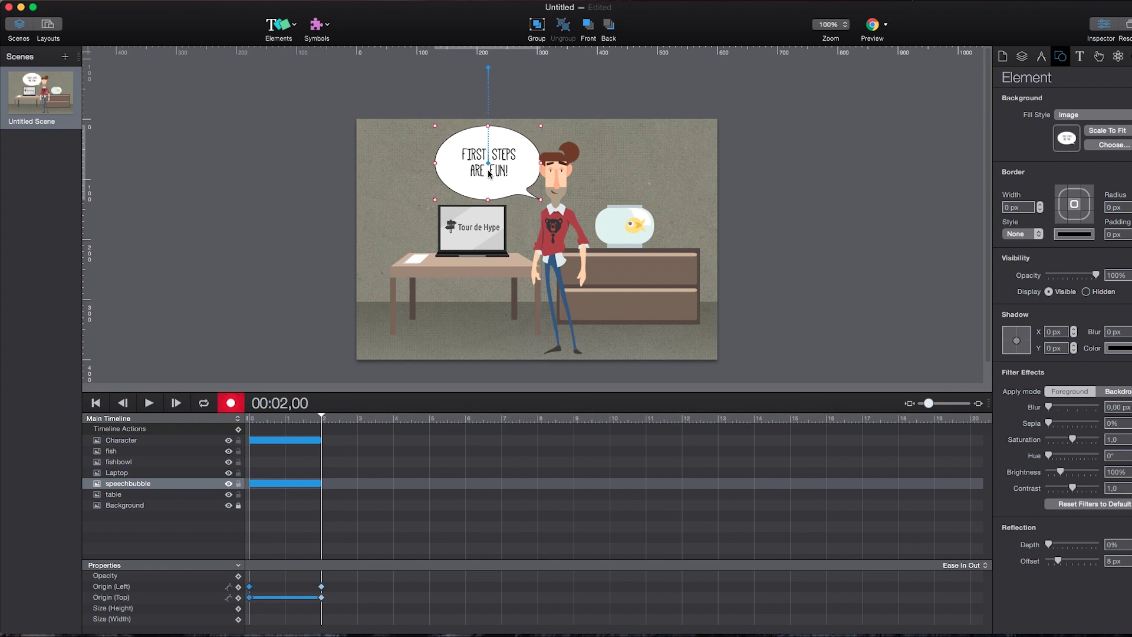
{"action": "left_click", "coordinate": [320, 418]}
{"action": "left_click_drag", "start_coordinate": [320, 417], "coordinate": [249, 419]}
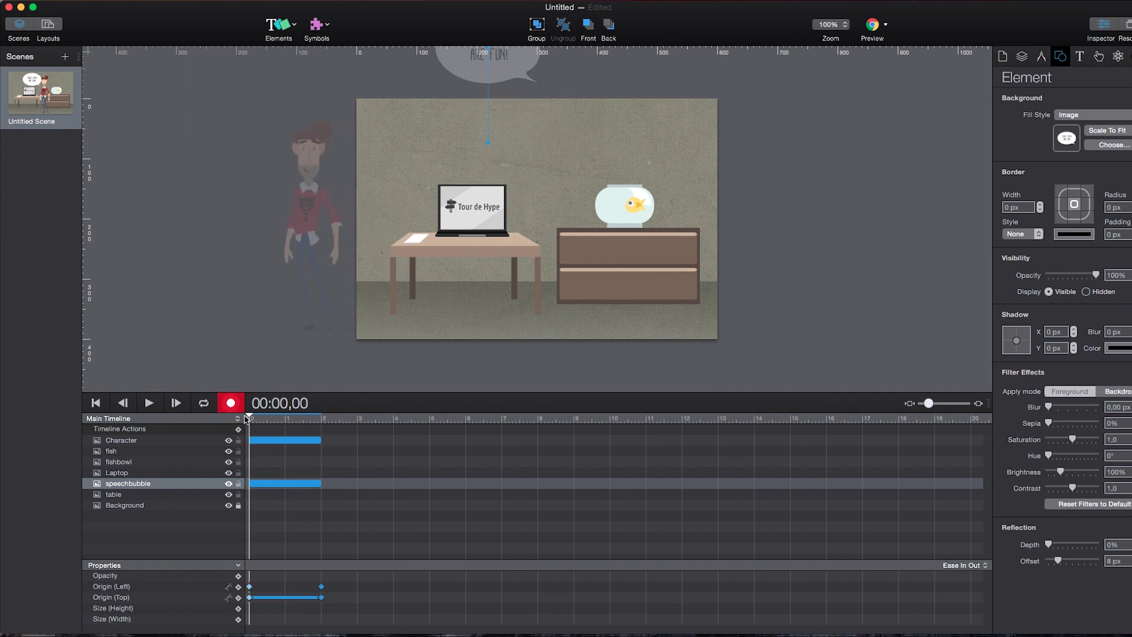
{"action": "left_click", "coordinate": [231, 403]}
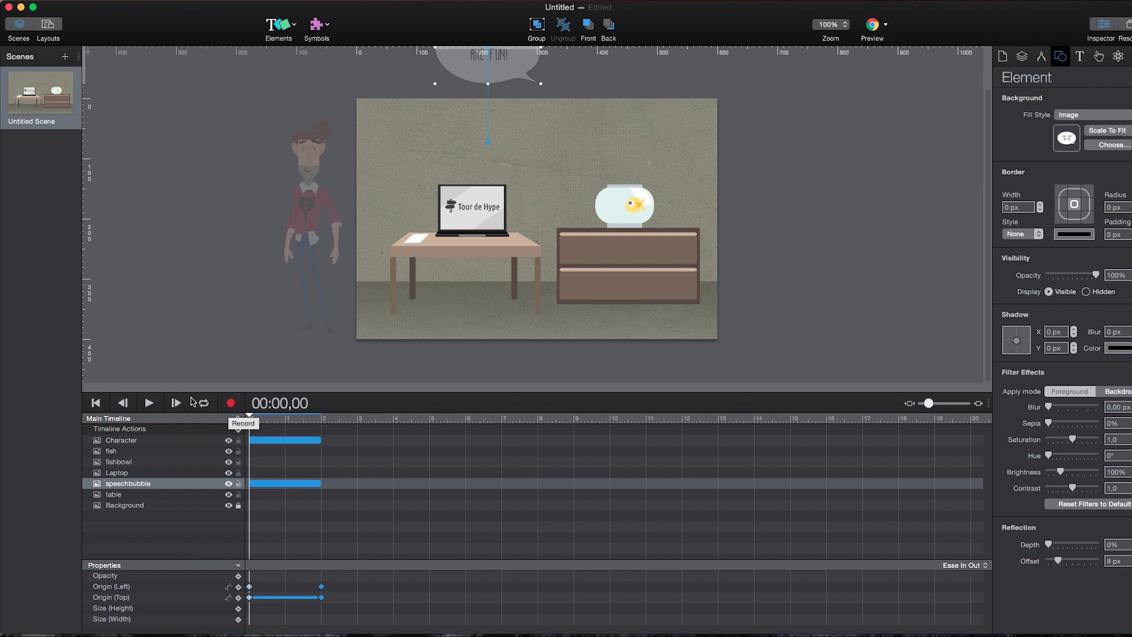
Step: Play the scene from the start to watch the 2-second intro with the "FIRST STEPS ARE FUN!" bubble
{"action": "left_click", "coordinate": [149, 404]}
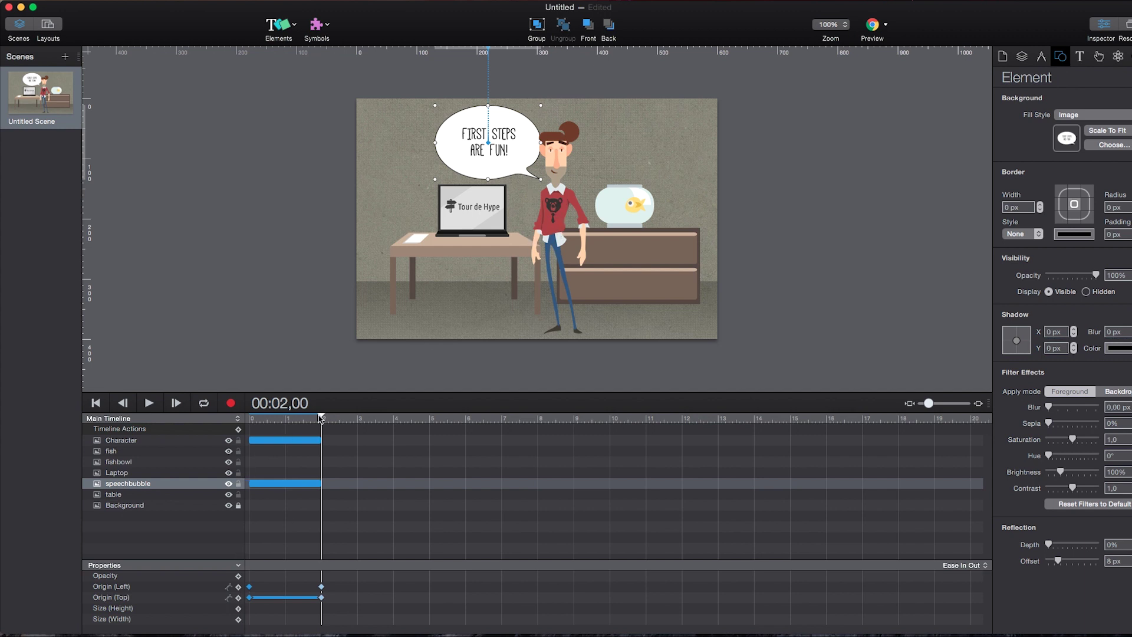
Step: Shift the speech bubble's start keyframe later so it drops in after the character, ending near 2 seconds
{"action": "mouse_move", "coordinate": [323, 418]}
{"action": "left_mouse_down"}
{"action": "mouse_move", "coordinate": [252, 418]}
{"action": "mouse_move", "coordinate": [324, 411]}
{"action": "left_mouse_up"}
{"action": "left_click", "coordinate": [281, 487]}
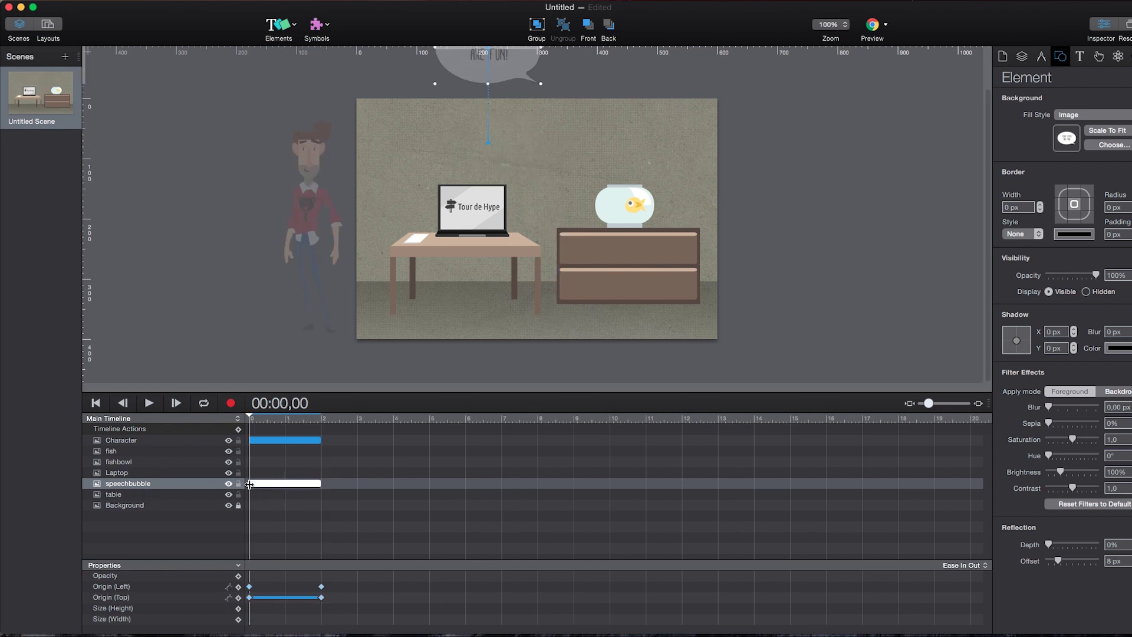
{"action": "left_click_drag", "start_coordinate": [249, 485], "coordinate": [304, 487]}
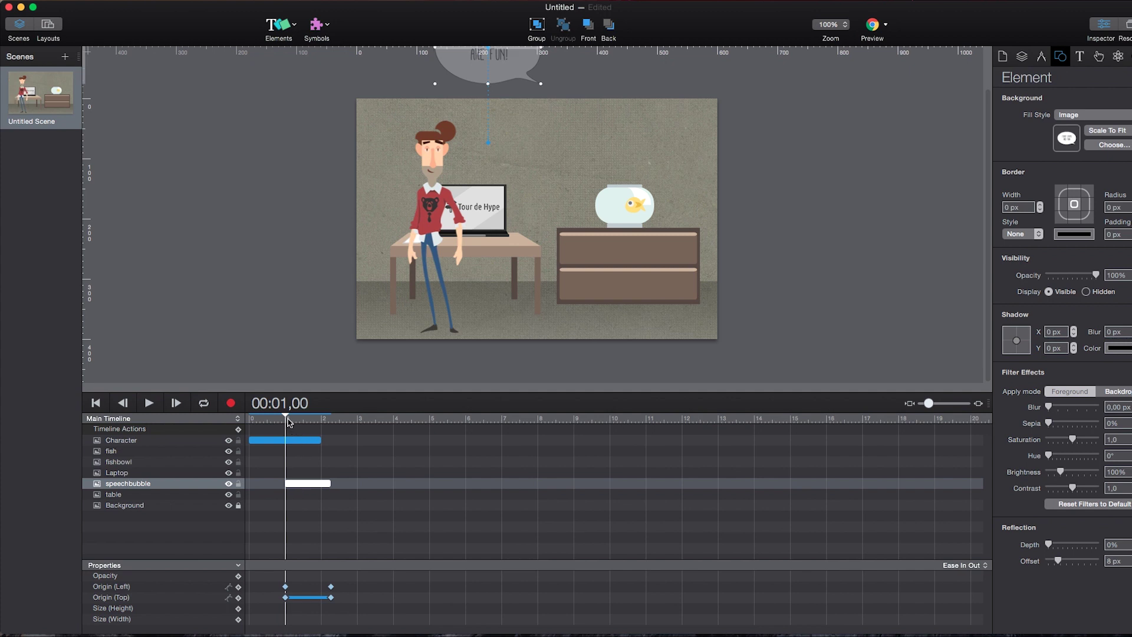
{"action": "mouse_move", "coordinate": [288, 422]}
{"action": "left_mouse_down"}
{"action": "mouse_move", "coordinate": [250, 423]}
{"action": "mouse_move", "coordinate": [350, 426]}
{"action": "mouse_move", "coordinate": [233, 425]}
{"action": "mouse_move", "coordinate": [331, 420]}
{"action": "mouse_move", "coordinate": [314, 420]}
{"action": "mouse_move", "coordinate": [310, 442]}
{"action": "mouse_move", "coordinate": [280, 420]}
{"action": "mouse_move", "coordinate": [252, 420]}
{"action": "mouse_move", "coordinate": [340, 424]}
{"action": "mouse_move", "coordinate": [306, 423]}
{"action": "left_mouse_up"}
Step: Select the Character animation's horizontal movement keyframes so the walk-in ends at 00:01,15
{"action": "left_click", "coordinate": [322, 444]}
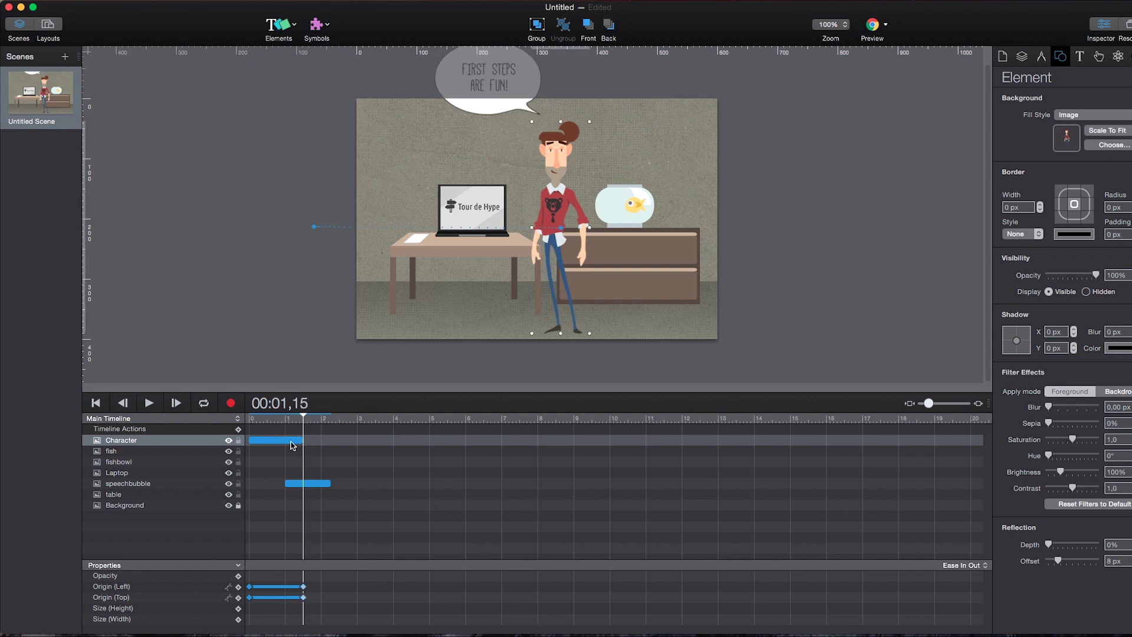
{"action": "left_click", "coordinate": [270, 587]}
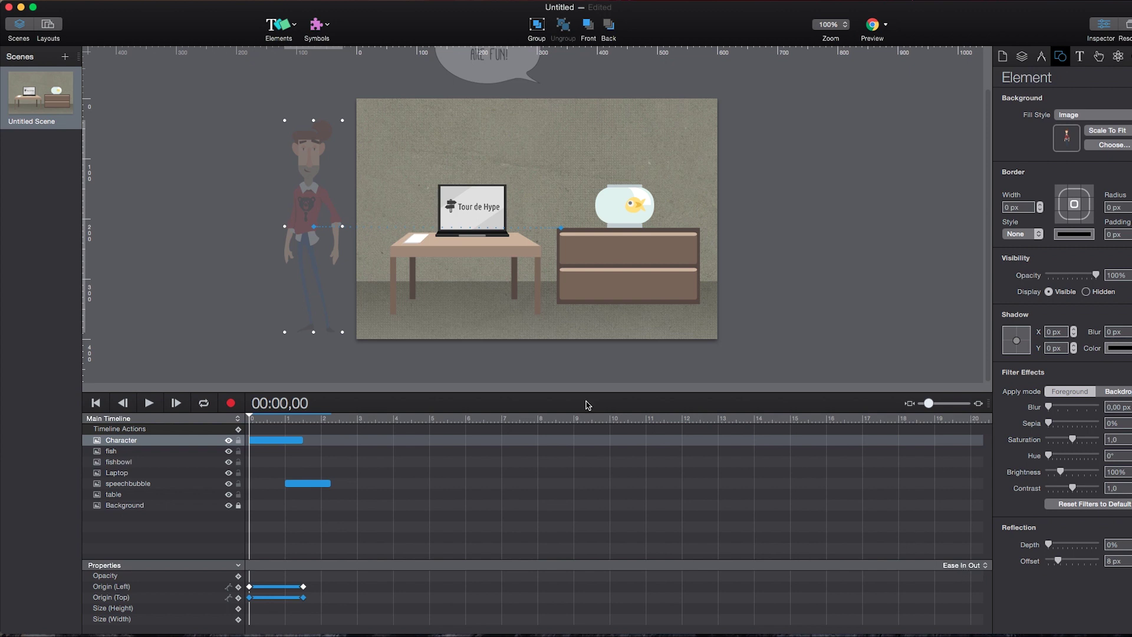
Step: Apply the Back easing to the character's movement, then jump to the animation's end
{"action": "left_click", "coordinate": [960, 566]}
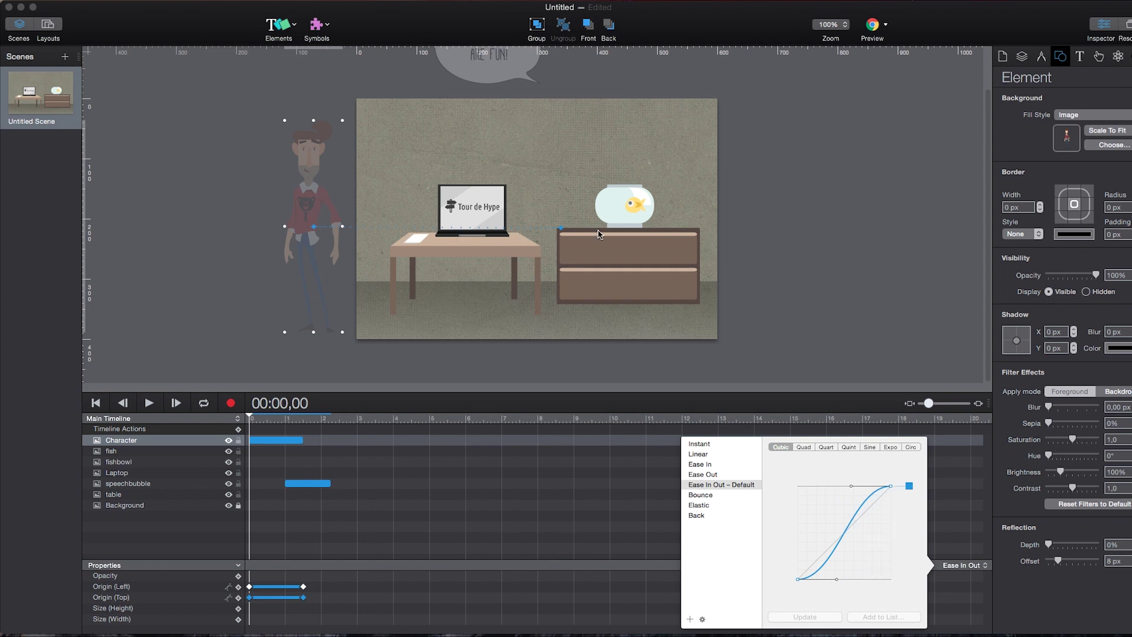
{"action": "left_click", "coordinate": [700, 517]}
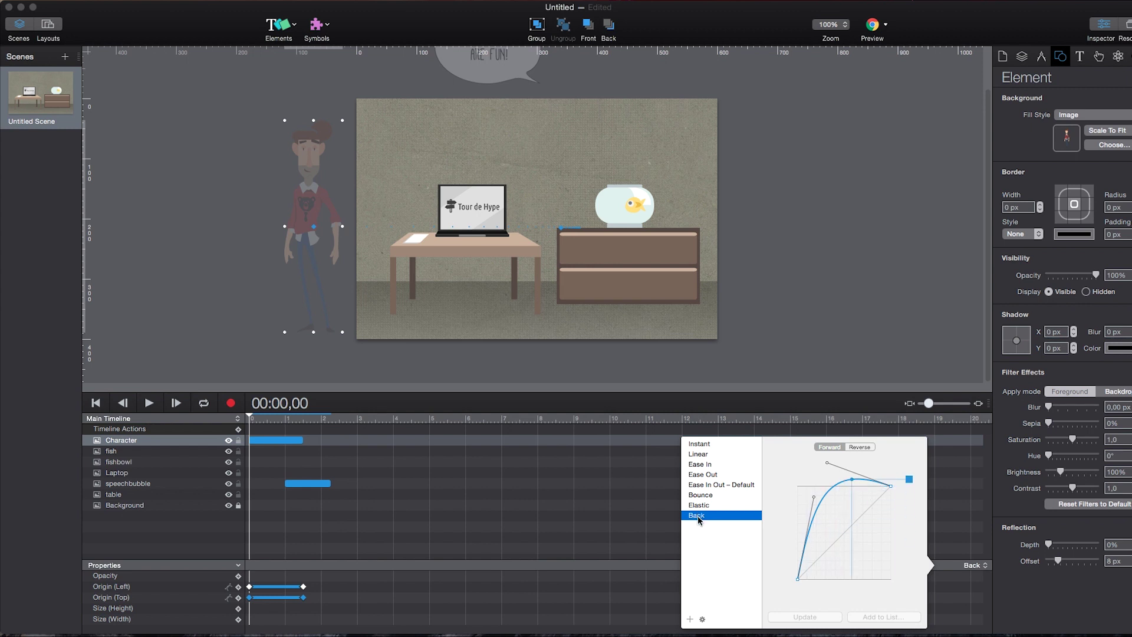
{"action": "left_click", "coordinate": [631, 534]}
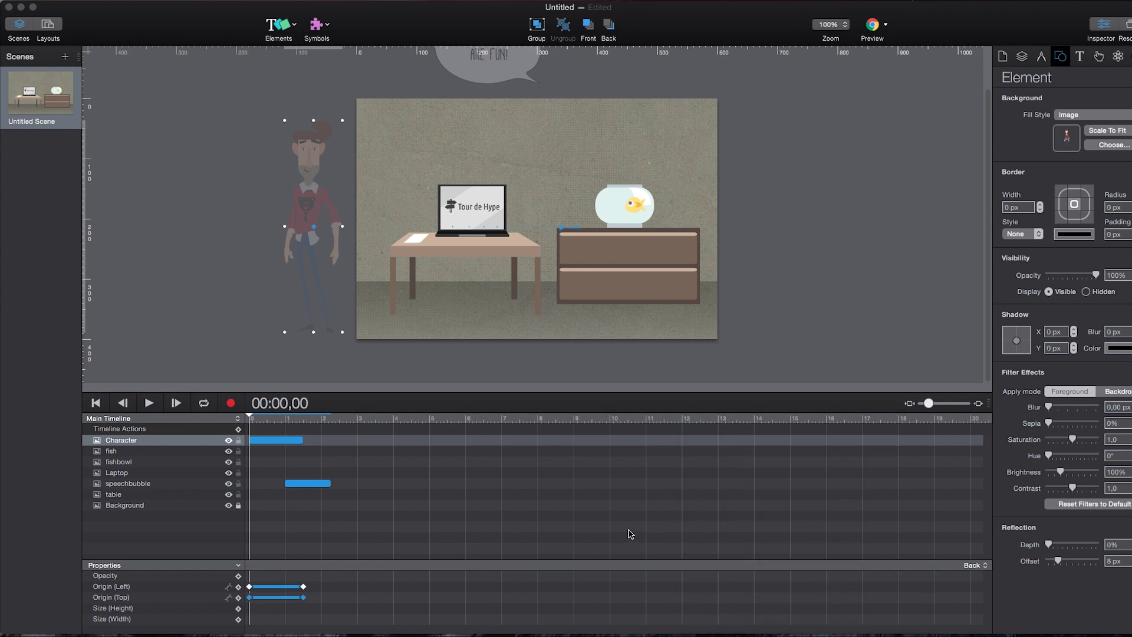
{"action": "left_click", "coordinate": [631, 533]}
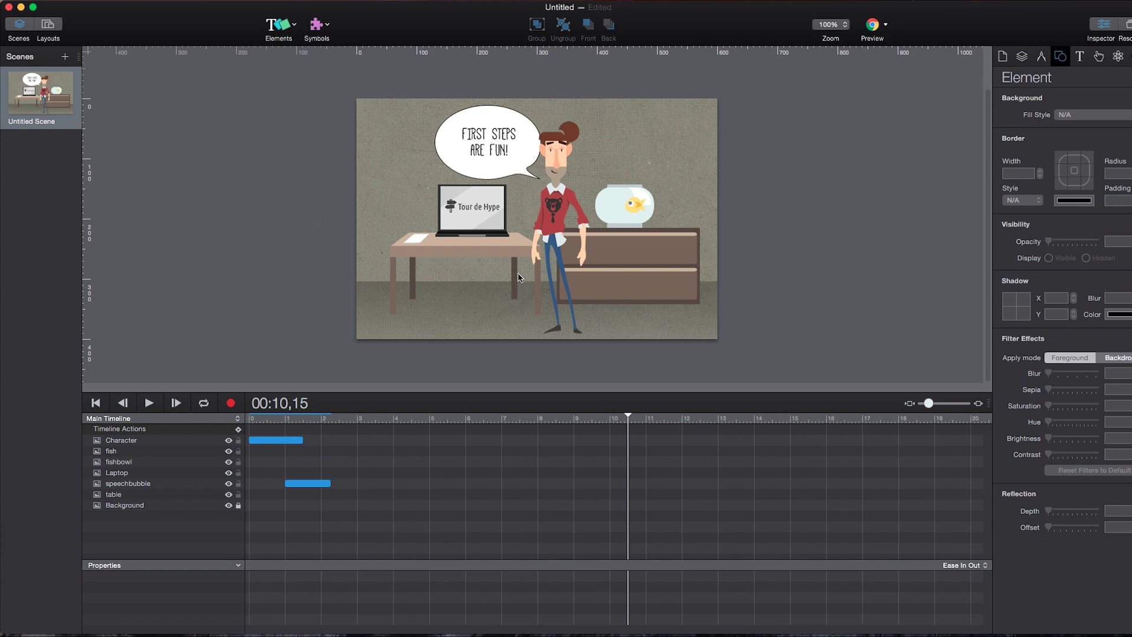
{"action": "left_click_drag", "start_coordinate": [322, 420], "coordinate": [229, 411]}
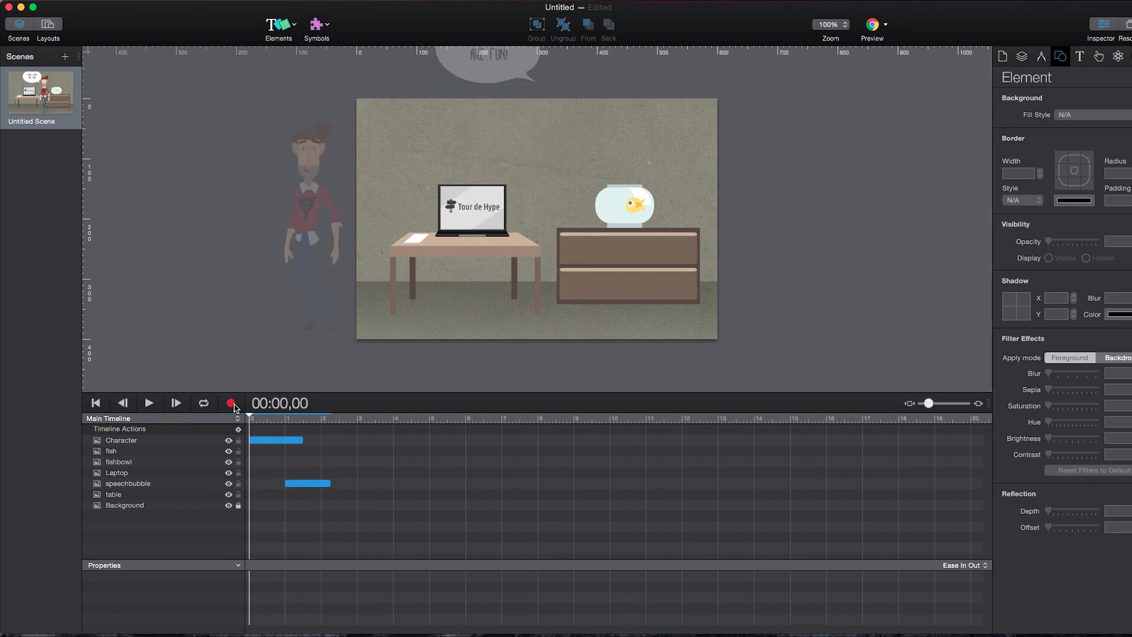
{"action": "left_click", "coordinate": [149, 403]}
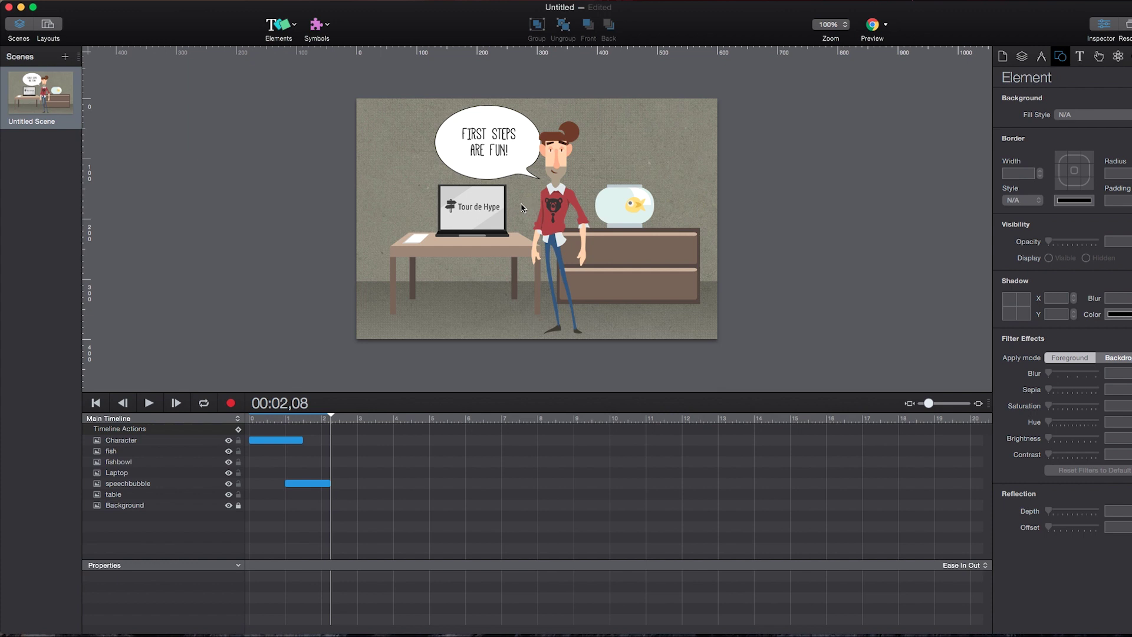
{"action": "mouse_move", "coordinate": [334, 418]}
{"action": "left_mouse_down"}
{"action": "mouse_move", "coordinate": [252, 418]}
{"action": "mouse_move", "coordinate": [344, 415]}
{"action": "mouse_move", "coordinate": [331, 416]}
{"action": "left_mouse_up"}
Step: Give the laptop a Pointer cursor and an On Mouse Click action
{"action": "left_click", "coordinate": [473, 215]}
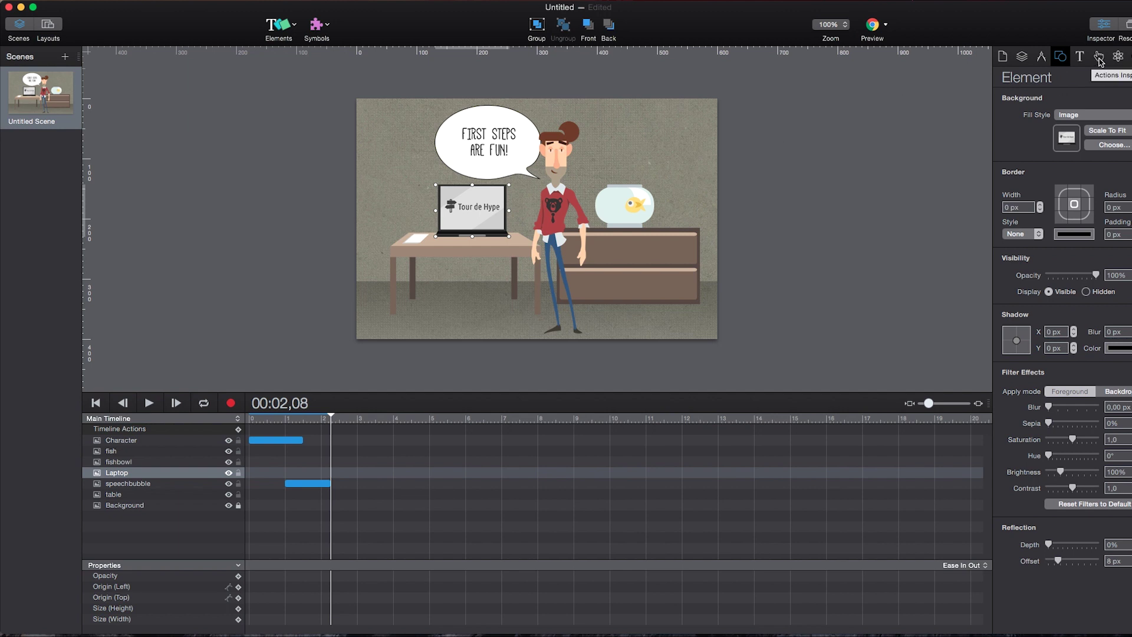
{"action": "left_click", "coordinate": [1102, 59]}
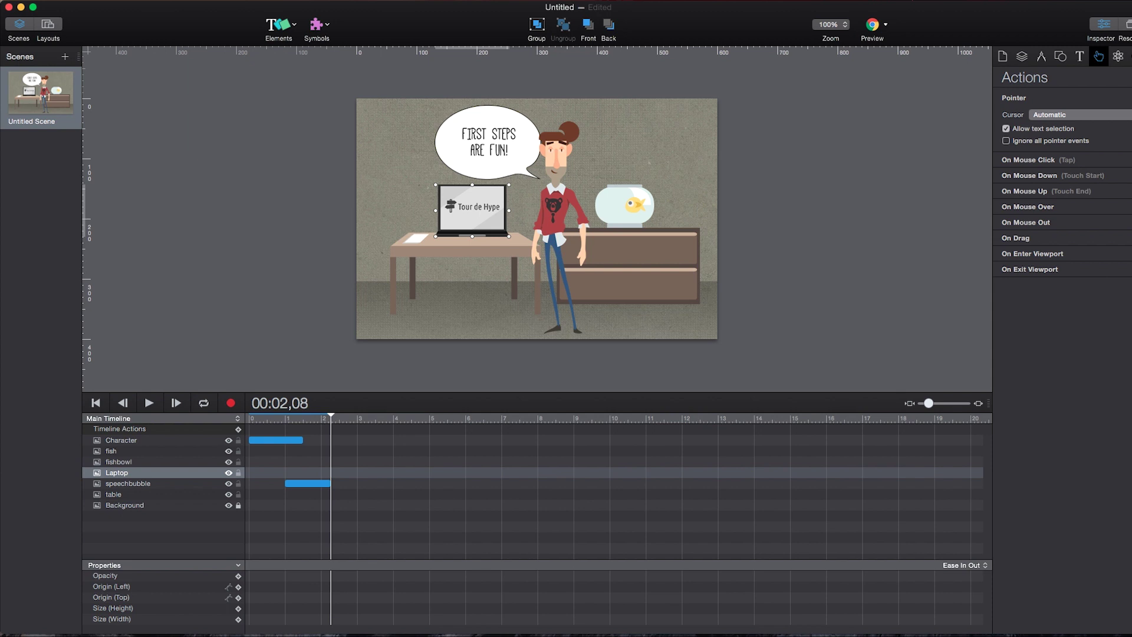
{"action": "left_click", "coordinate": [1038, 115]}
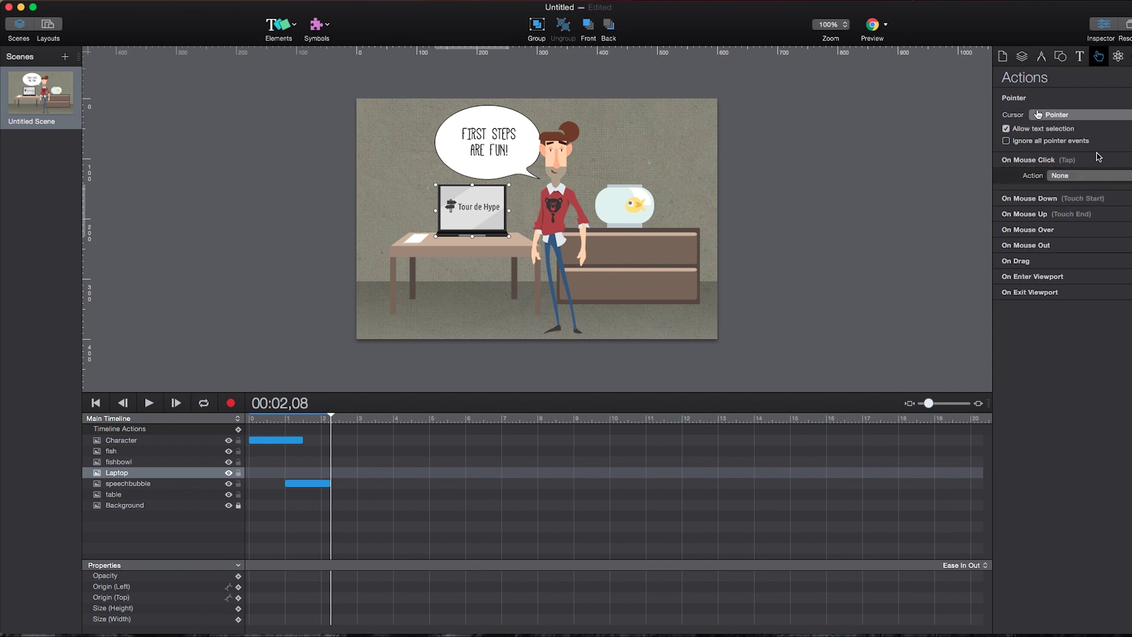
{"action": "left_click", "coordinate": [1068, 177]}
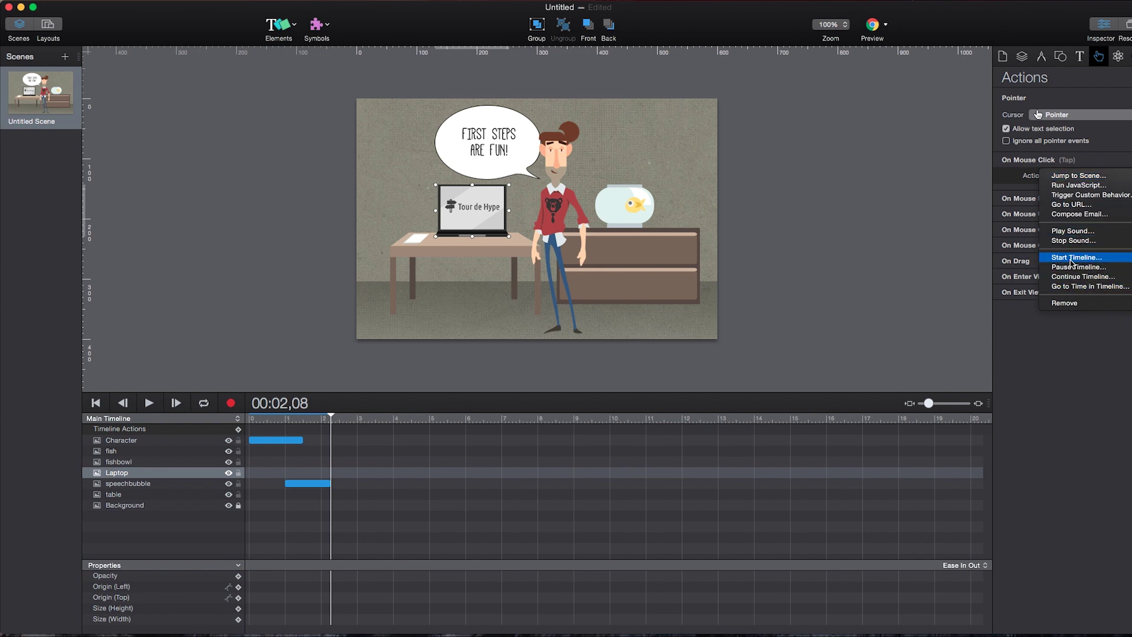
{"action": "left_click", "coordinate": [1072, 204]}
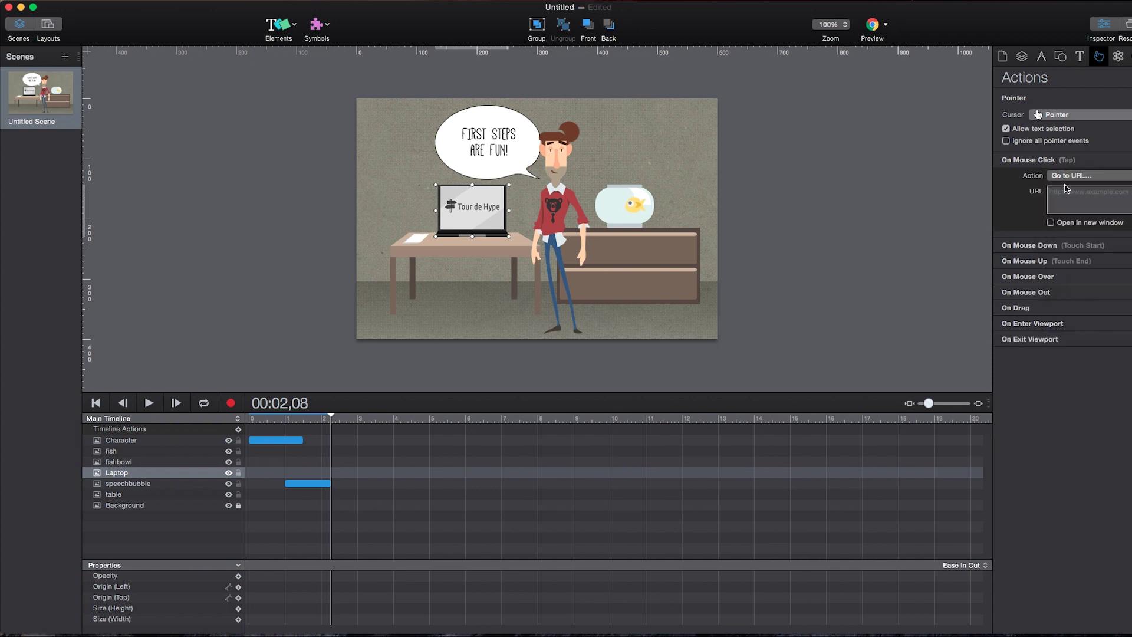
{"action": "left_click", "coordinate": [1064, 191]}
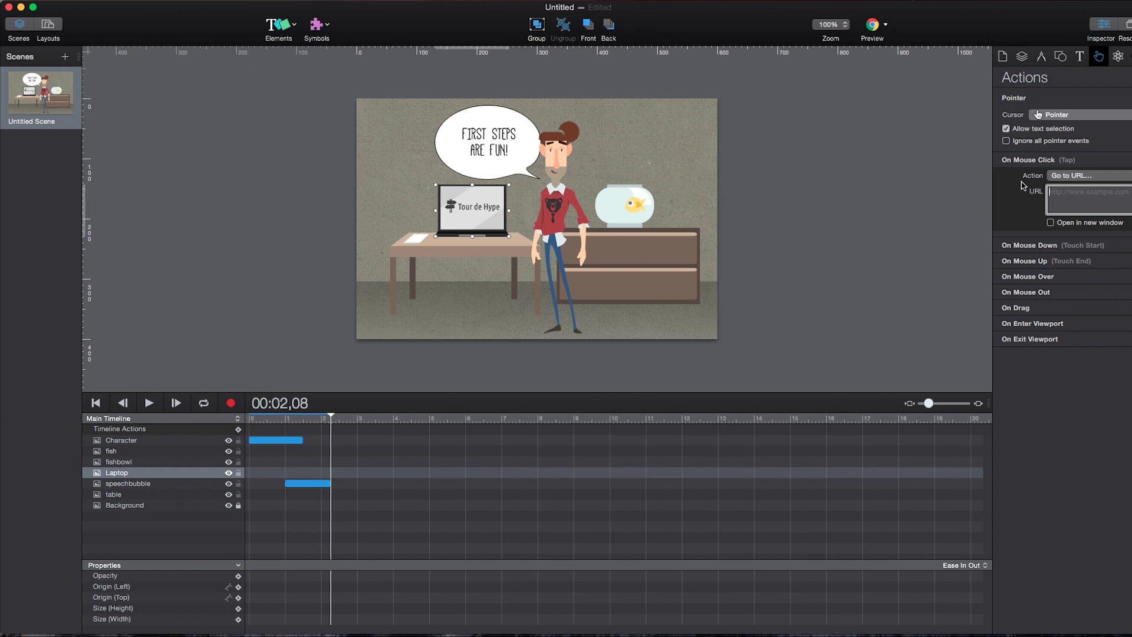
{"action": "type", "text": "http://tourdehype.com"}
{"action": "key", "text": "Return"}
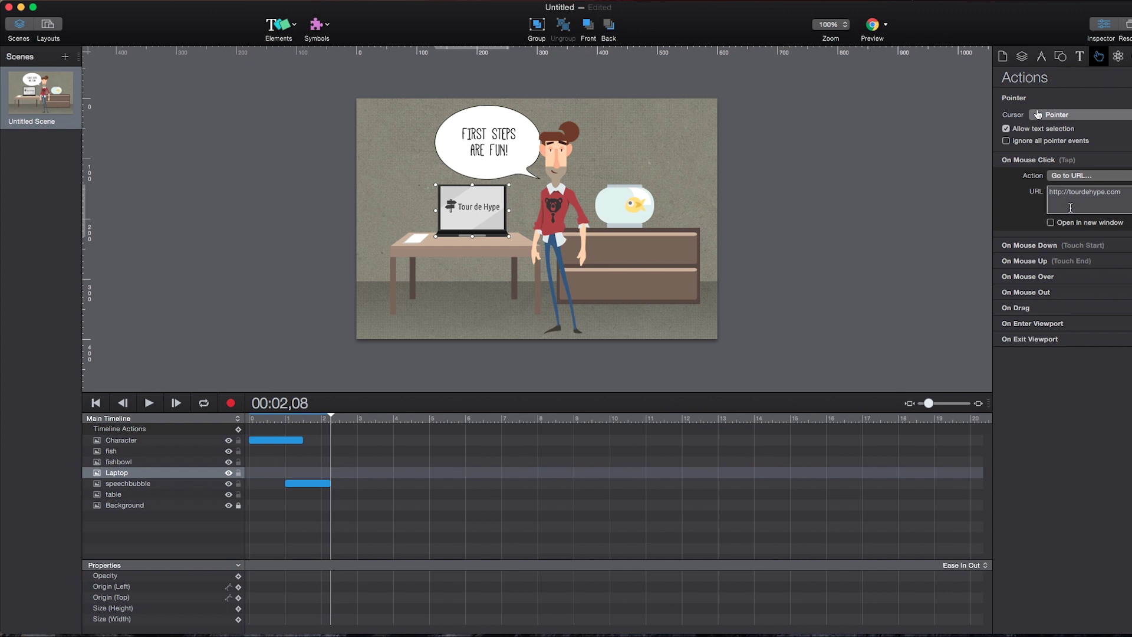
Step: Recheck the laptop's action, then preview the scene in Google Chrome
{"action": "left_click", "coordinate": [746, 198]}
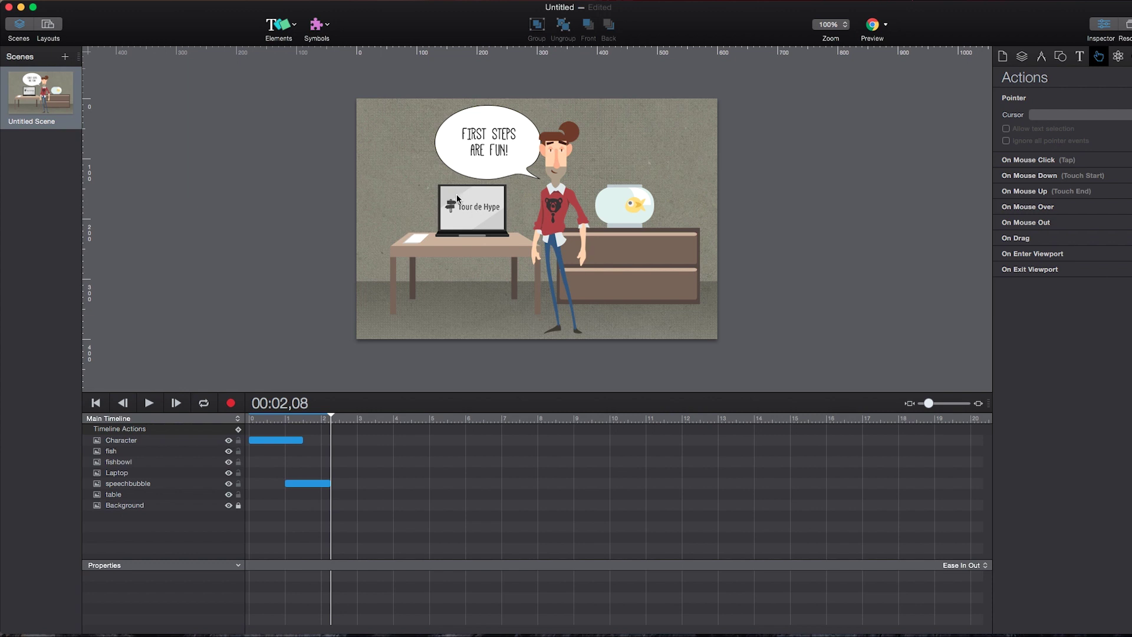
{"action": "left_click", "coordinate": [481, 210]}
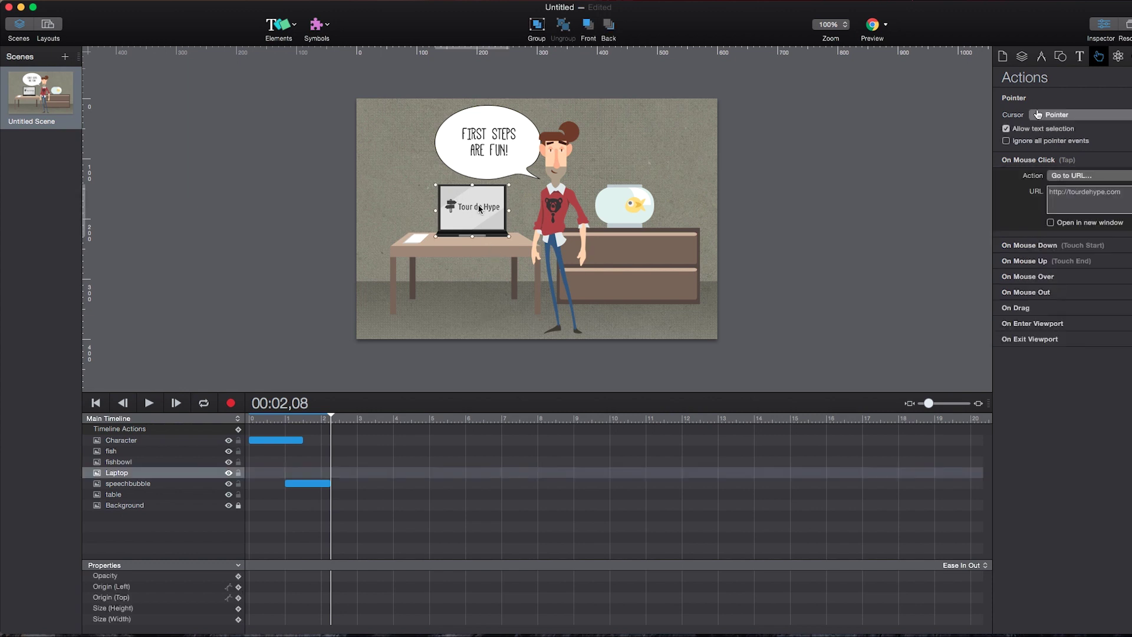
{"action": "left_click", "coordinate": [886, 25]}
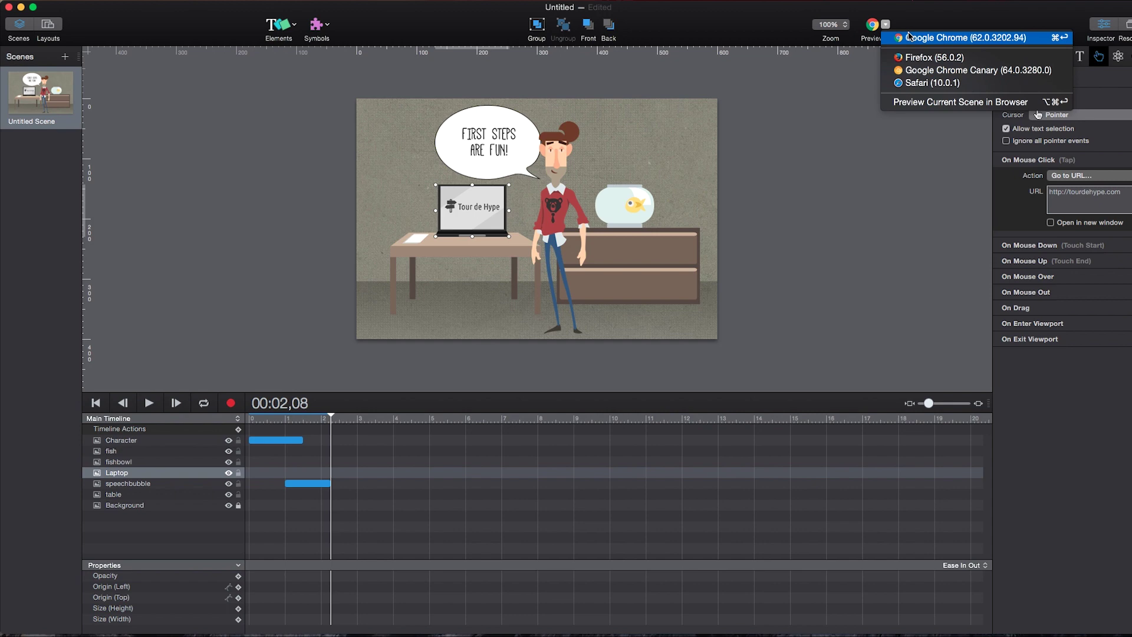
{"action": "left_click", "coordinate": [946, 39]}
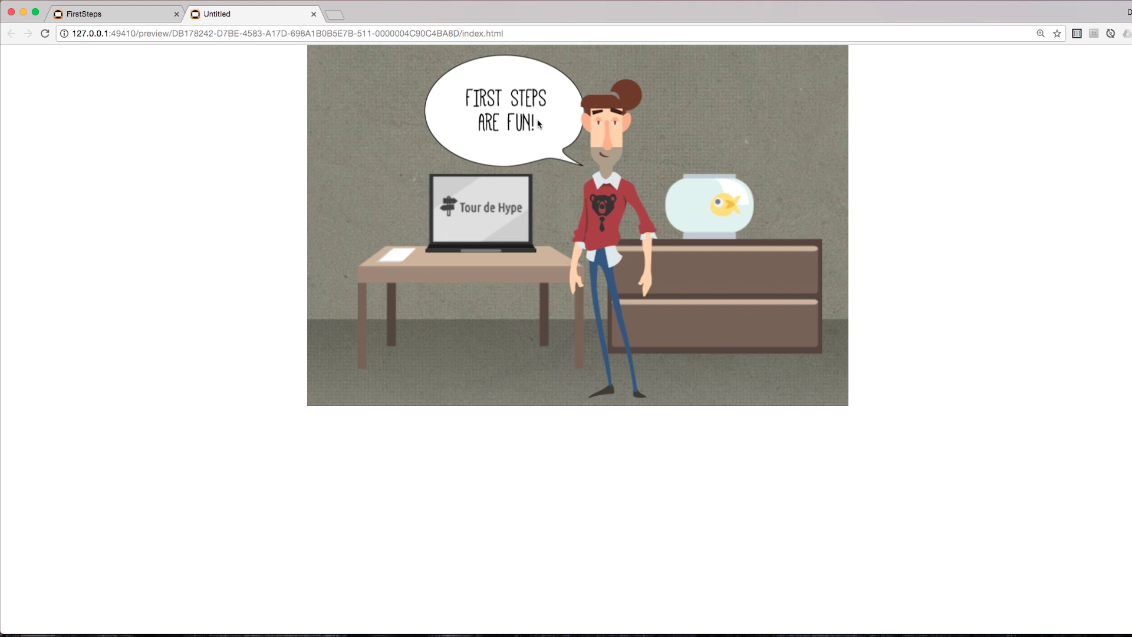
Step: Test the laptop's tourdehype.com link, view the preview at iPhone 5 size, then return to Hype
{"action": "left_click", "coordinate": [494, 212]}
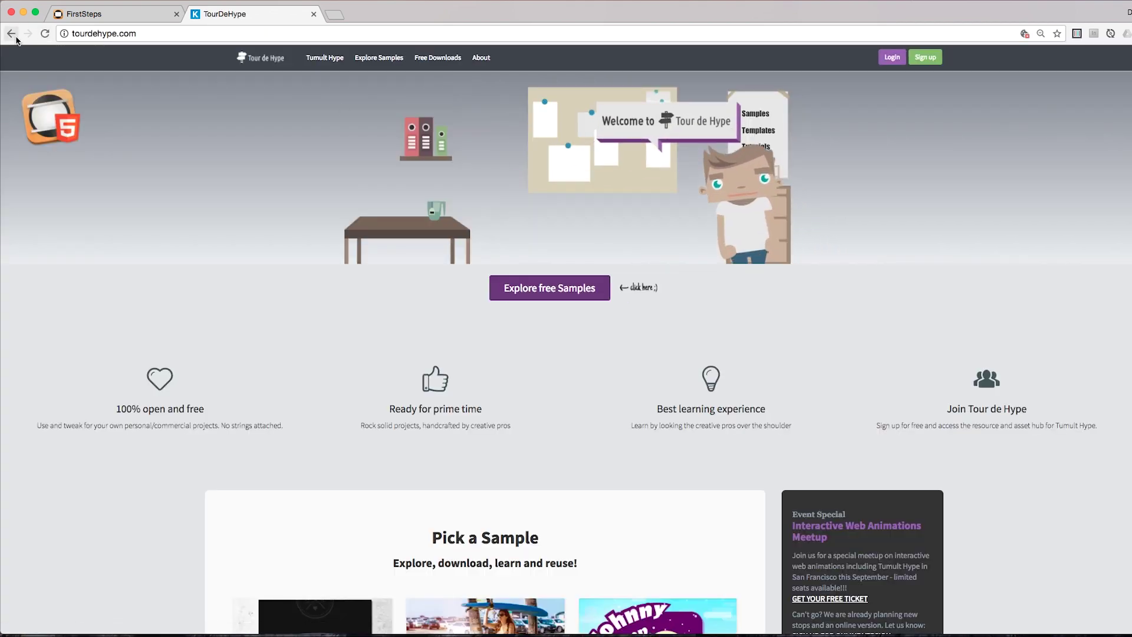
{"action": "left_click", "coordinate": [15, 37]}
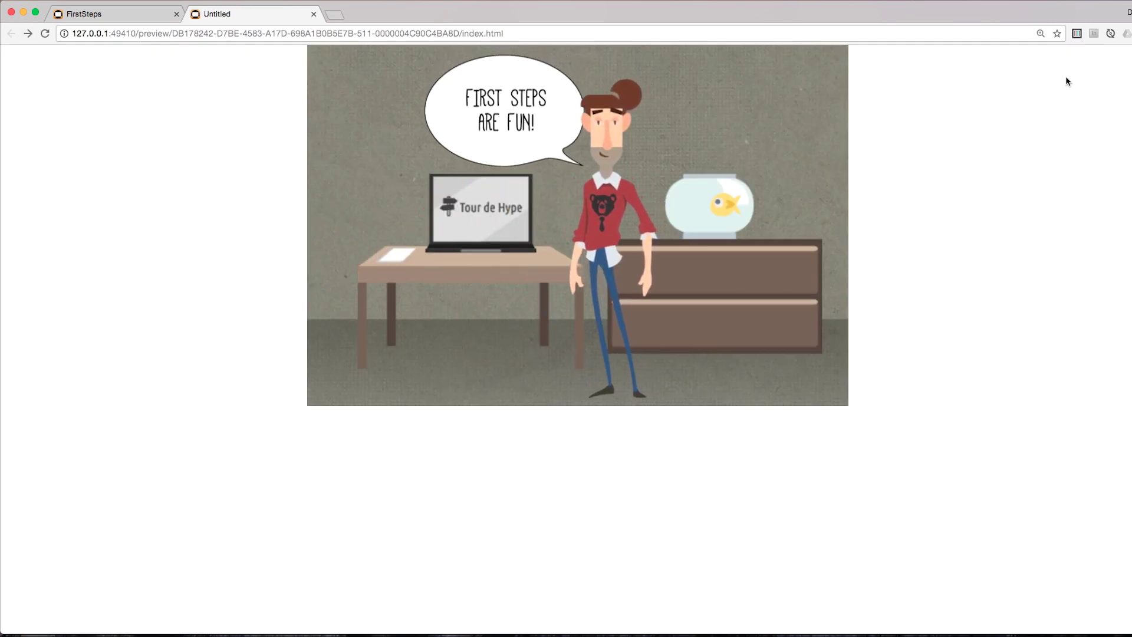
{"action": "key", "text": "super+alt+i"}
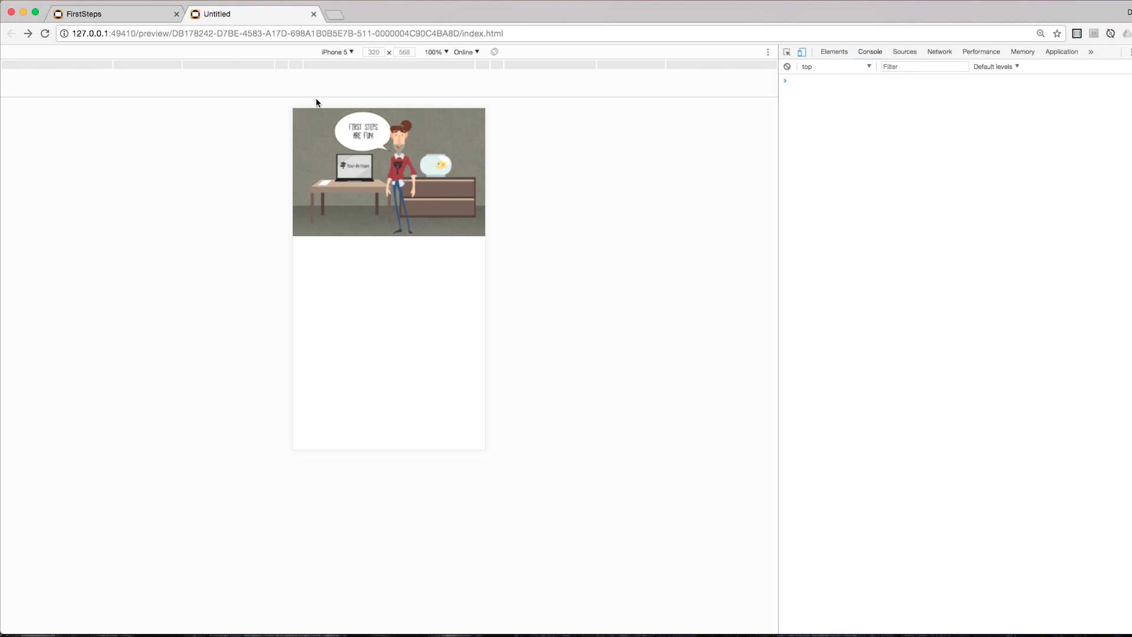
{"action": "key", "text": "super+Tab"}
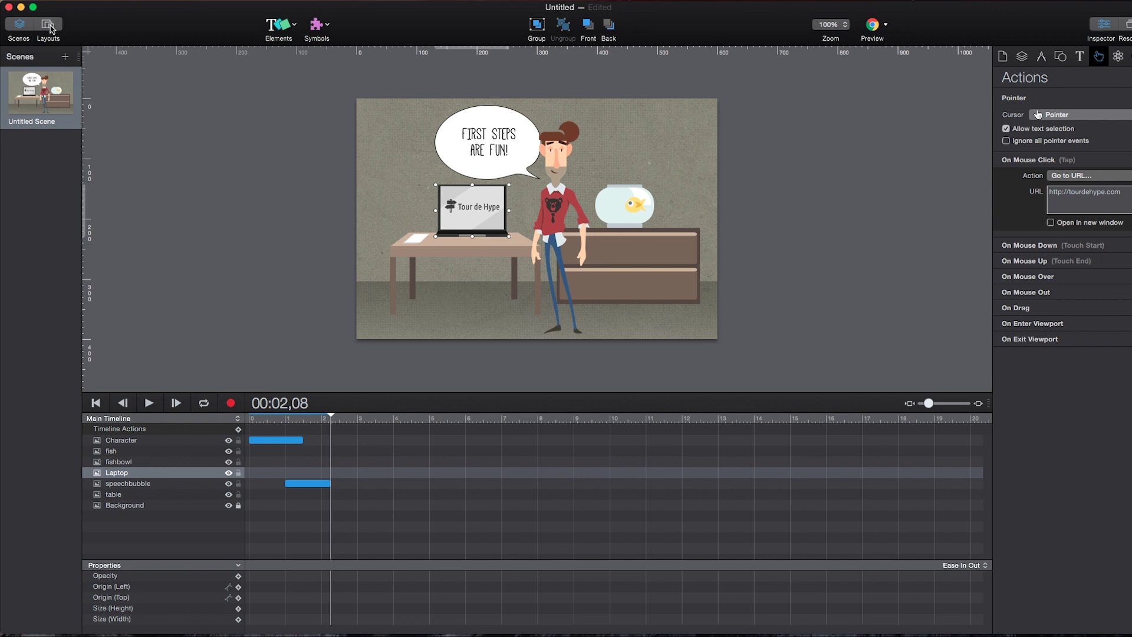
Step: Add an iPhone layout for 320–600 px widths from the Layouts panel
{"action": "left_click", "coordinate": [48, 26]}
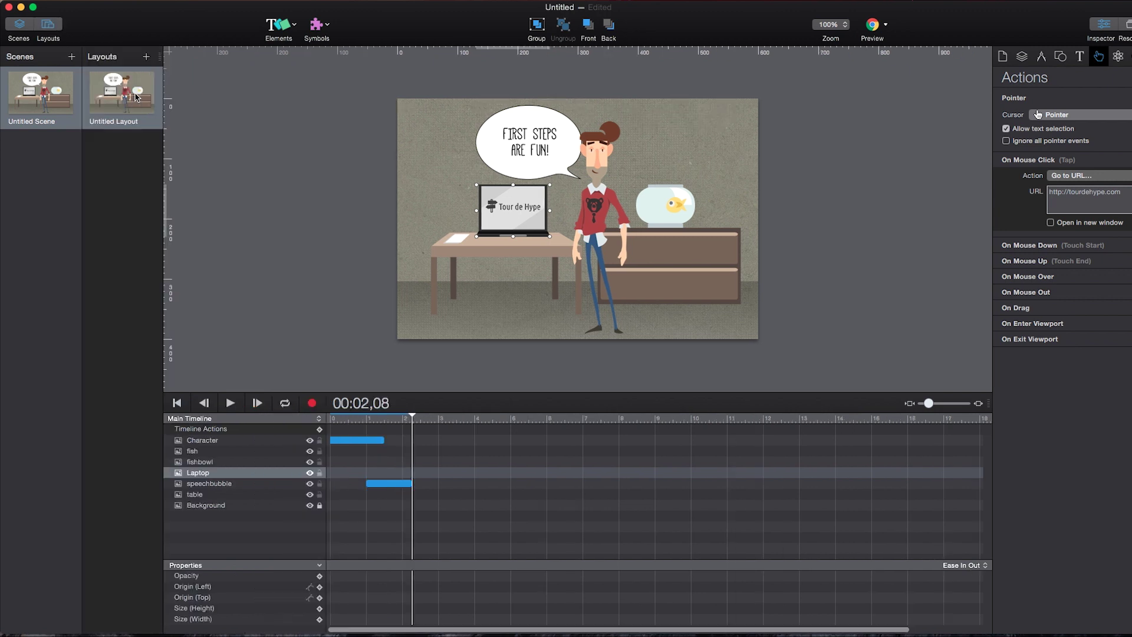
{"action": "left_click", "coordinate": [148, 58]}
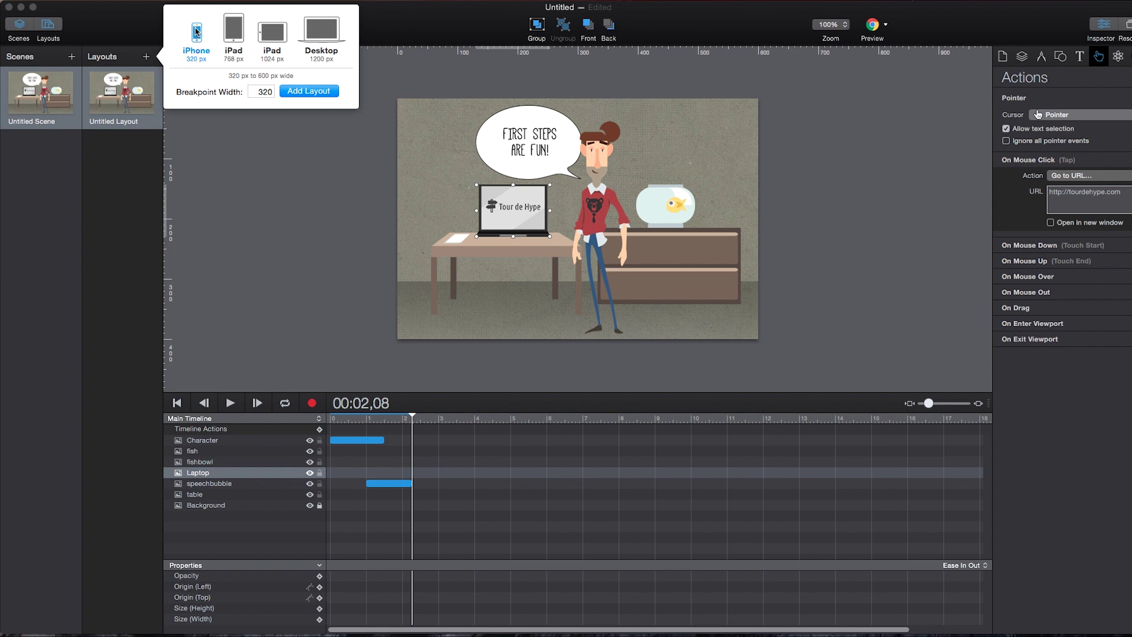
{"action": "left_click", "coordinate": [290, 93]}
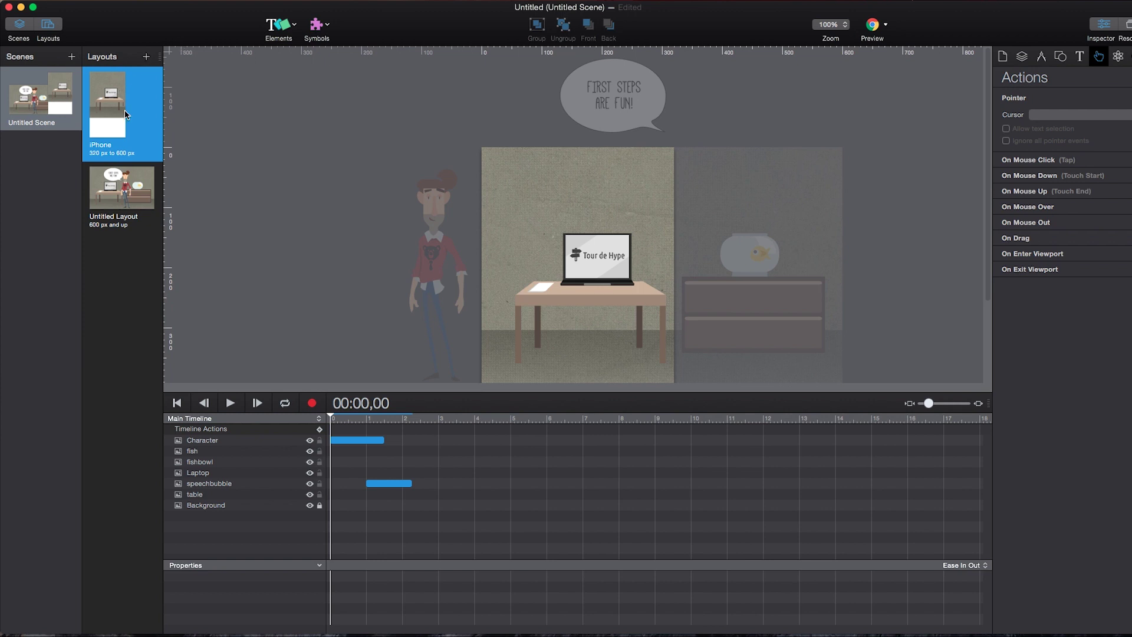
Step: Zoom the canvas to 75% so the iPhone layout fits in view
{"action": "scroll", "coordinate": [454, 180], "scroll_direction": "down", "scroll_amount": 3}
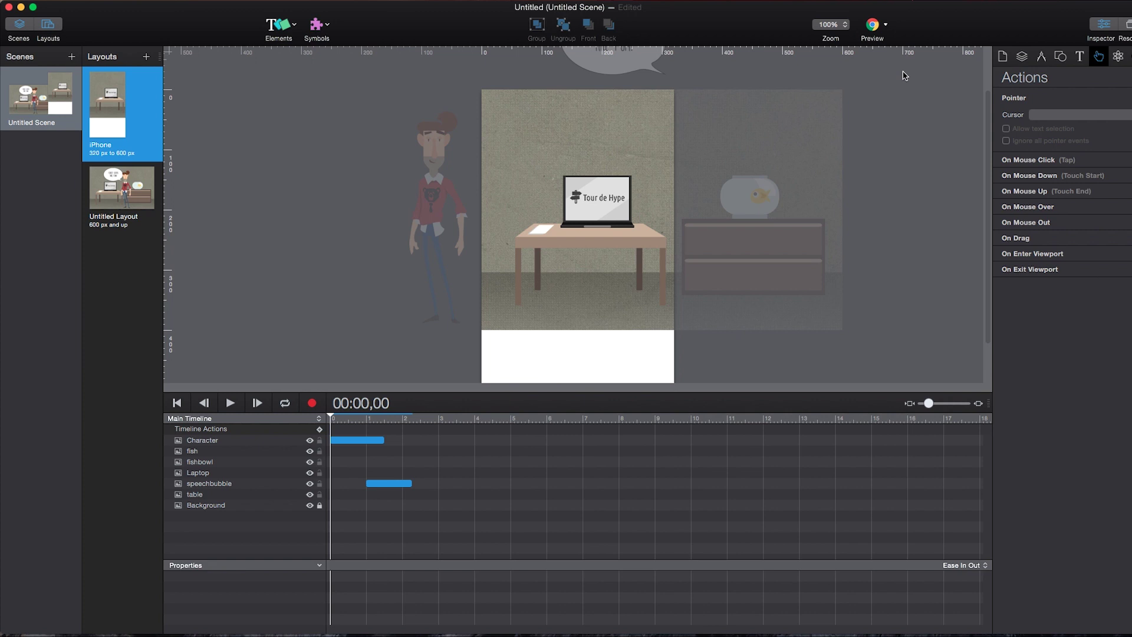
{"action": "left_click", "coordinate": [842, 25]}
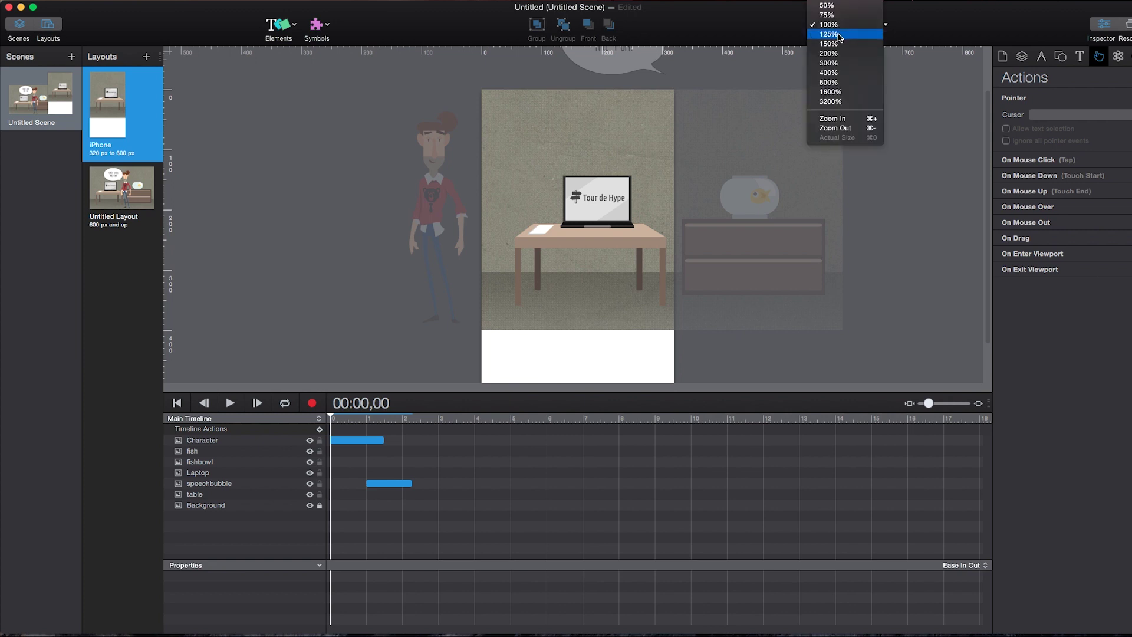
{"action": "left_click", "coordinate": [841, 20]}
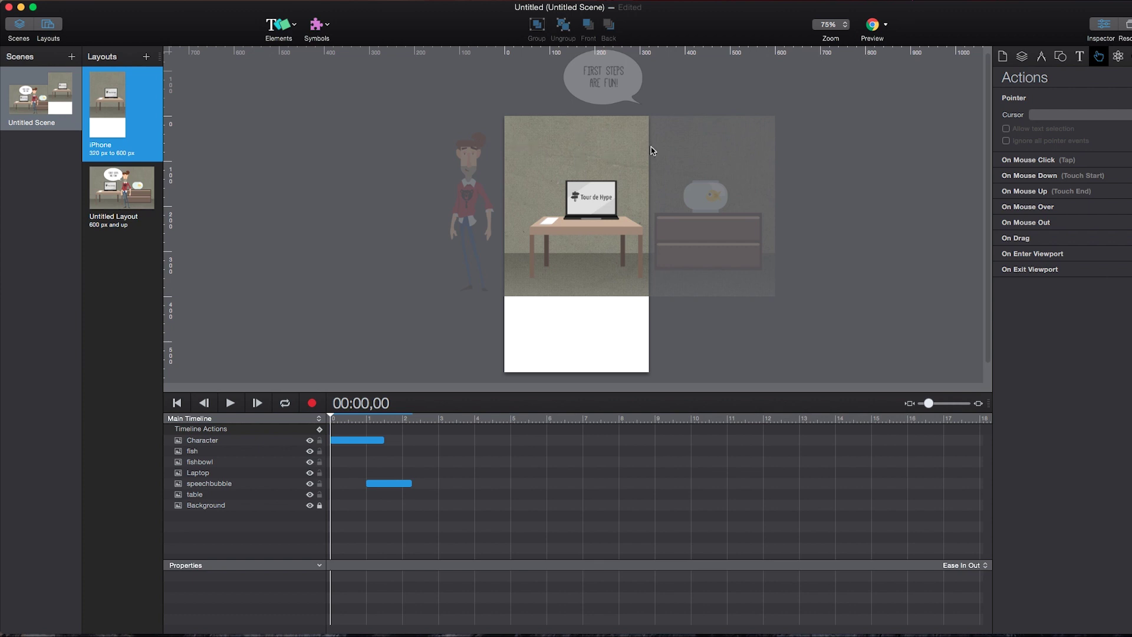
Step: Delete the Background layer, the fish and the fishbowl from the iPhone layout
{"action": "left_click", "coordinate": [577, 159]}
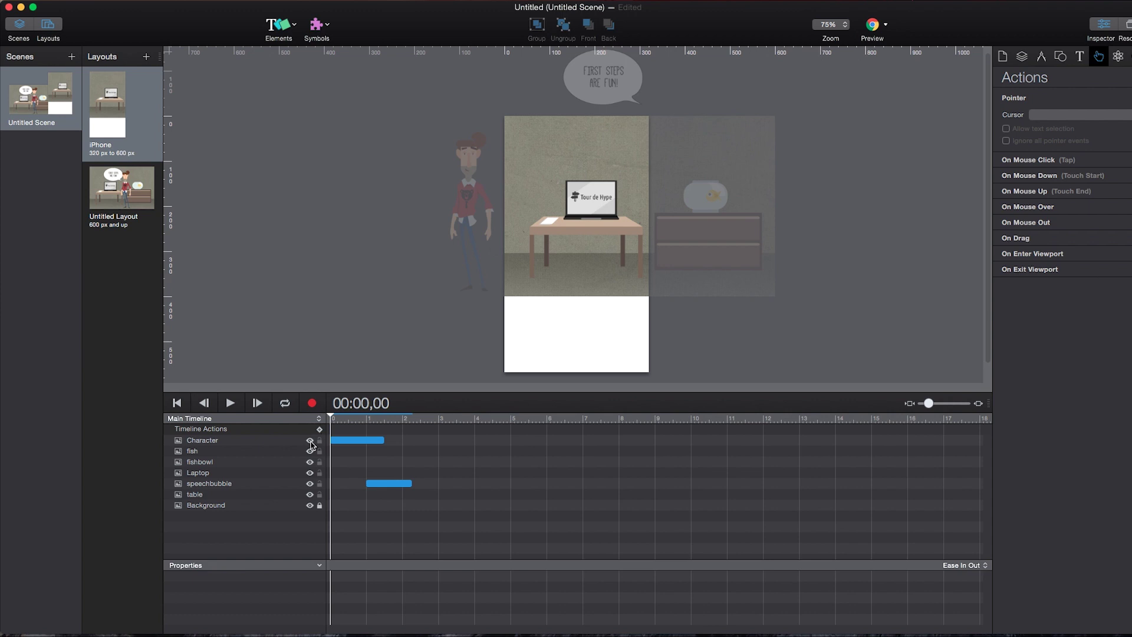
{"action": "left_click", "coordinate": [249, 510]}
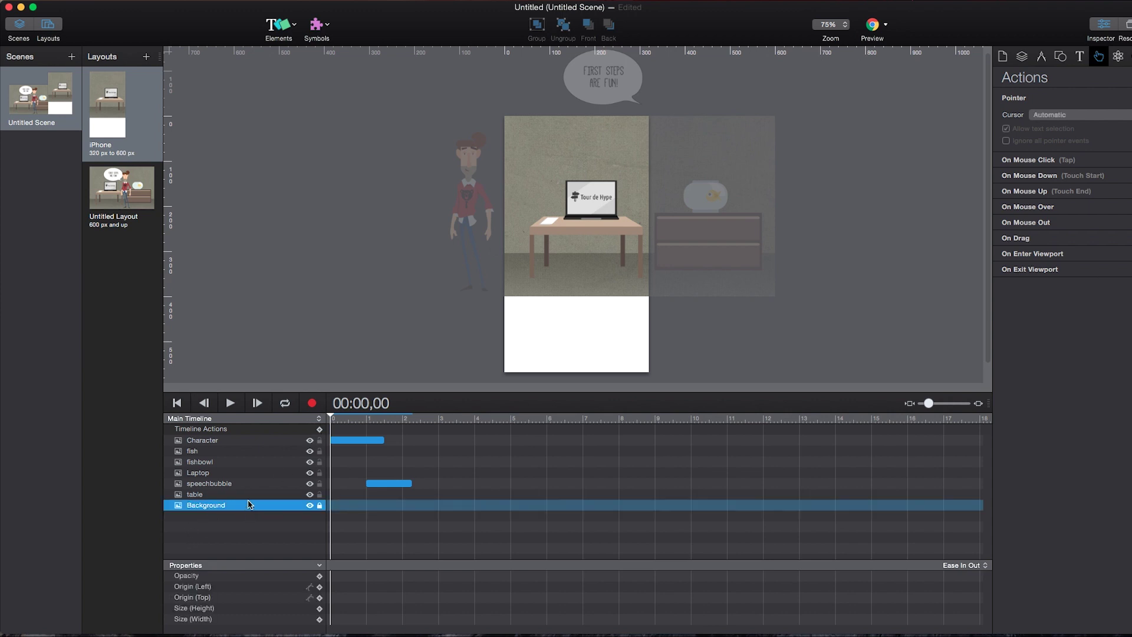
{"action": "key", "text": "Delete"}
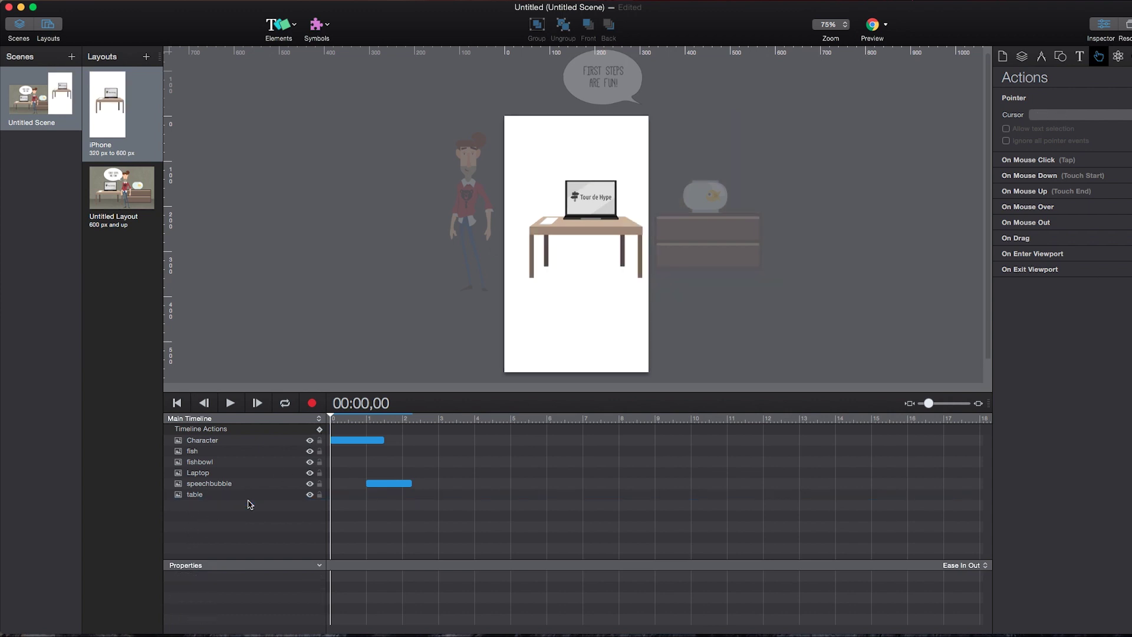
{"action": "left_click_drag", "start_coordinate": [670, 157], "coordinate": [785, 307]}
{"action": "key", "text": "Delete"}
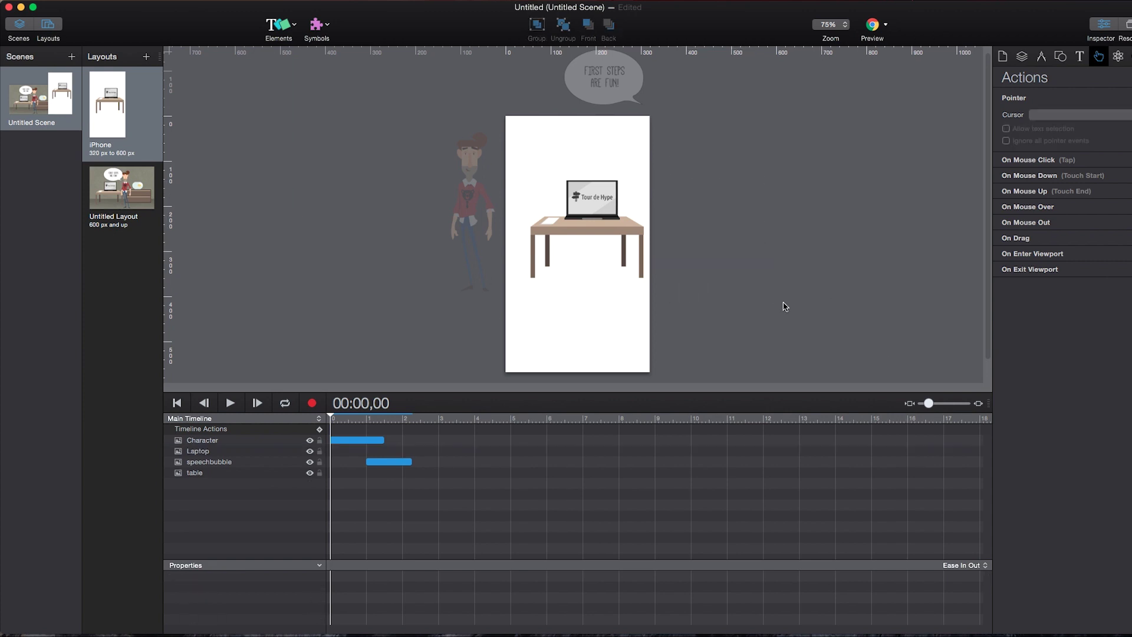
{"action": "key", "text": "super+Tab"}
{"action": "key", "text": "super+Tab"}
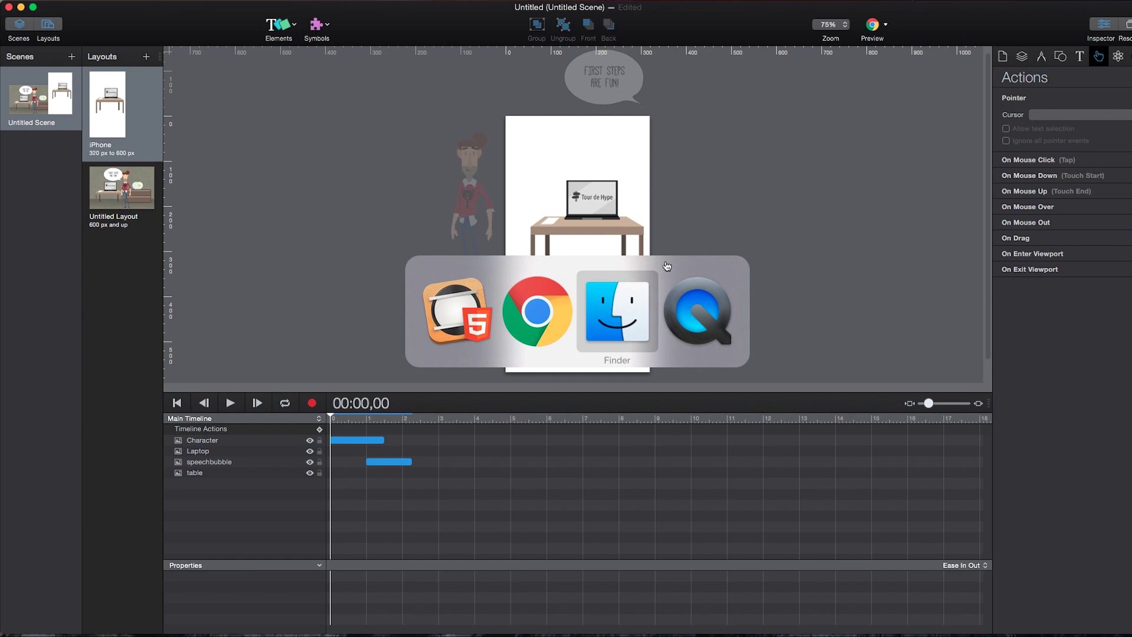
Step: Drag Background_Small.jpg from Finder onto the iPhone stage
{"action": "left_click", "coordinate": [619, 259]}
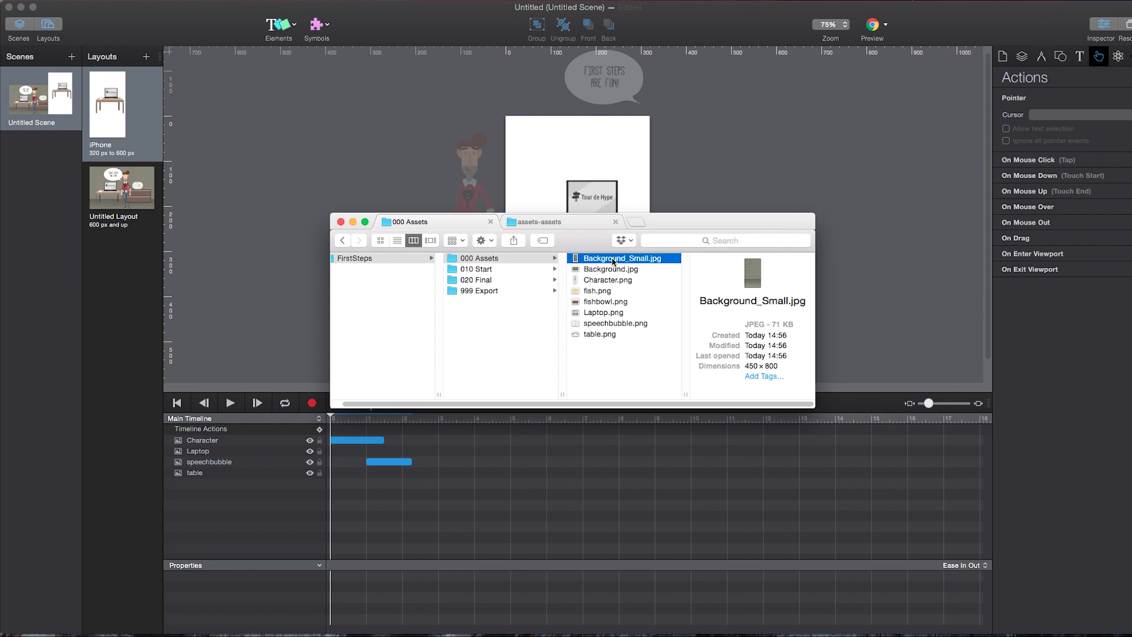
{"action": "left_click_drag", "start_coordinate": [613, 262], "coordinate": [576, 212]}
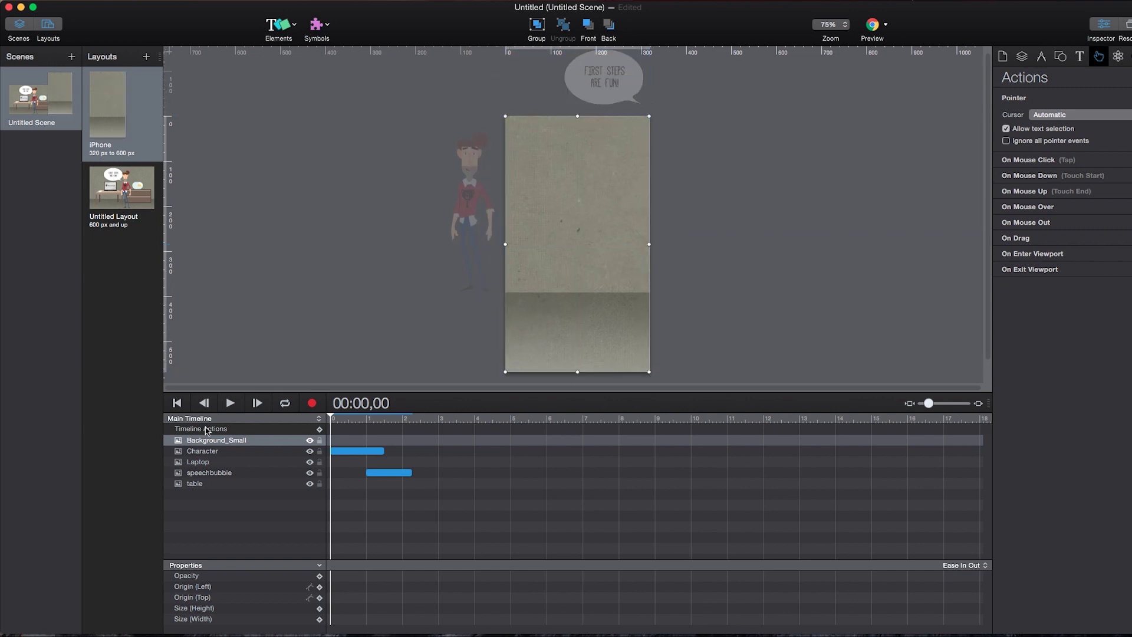
Step: Move Background_Small to the bottom of the layer list and scrub to confirm it sits behind everything
{"action": "left_click_drag", "start_coordinate": [202, 436], "coordinate": [203, 488]}
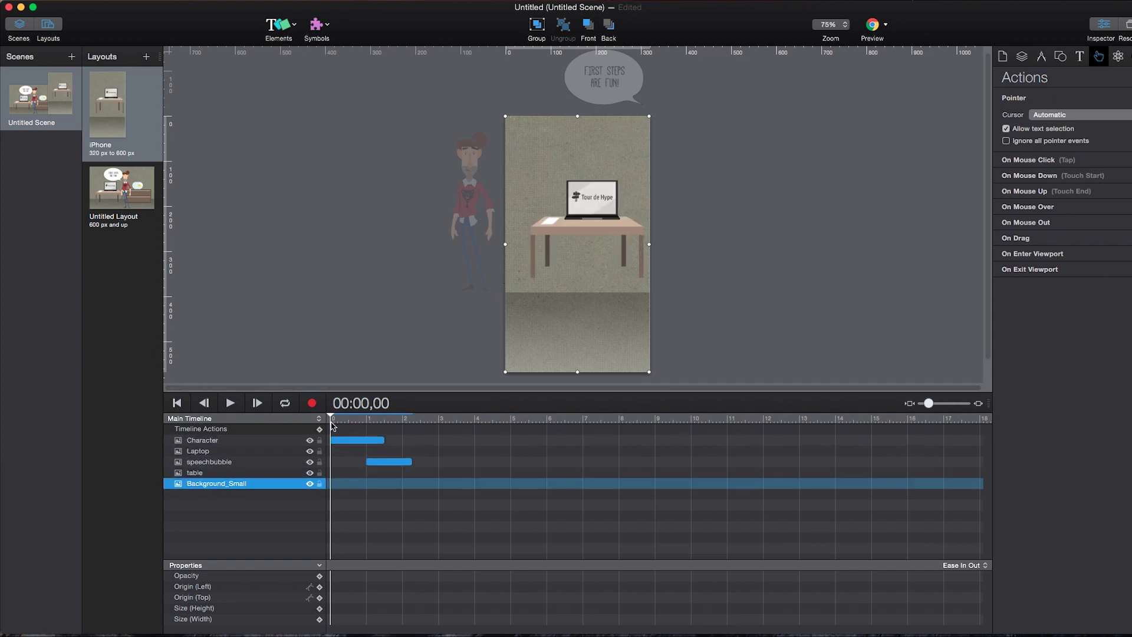
{"action": "mouse_move", "coordinate": [332, 418]}
{"action": "left_mouse_down"}
{"action": "mouse_move", "coordinate": [418, 420]}
{"action": "mouse_move", "coordinate": [330, 420]}
{"action": "left_mouse_up"}
Step: Lower the character's starting position and place it in front of the table at the later keyframe
{"action": "left_click", "coordinate": [473, 198]}
{"action": "left_click_drag", "start_coordinate": [482, 210], "coordinate": [477, 267]}
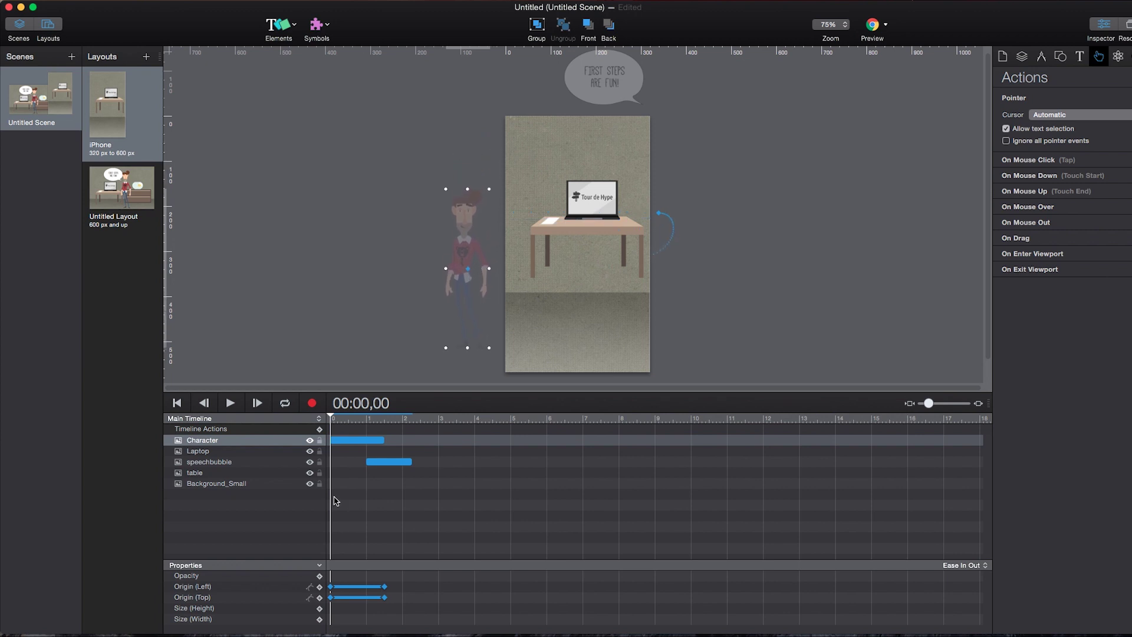
{"action": "left_click_drag", "start_coordinate": [334, 417], "coordinate": [384, 417]}
{"action": "scroll", "coordinate": [711, 351], "scroll_direction": "down", "scroll_amount": 1}
{"action": "left_click_drag", "start_coordinate": [670, 190], "coordinate": [631, 246]}
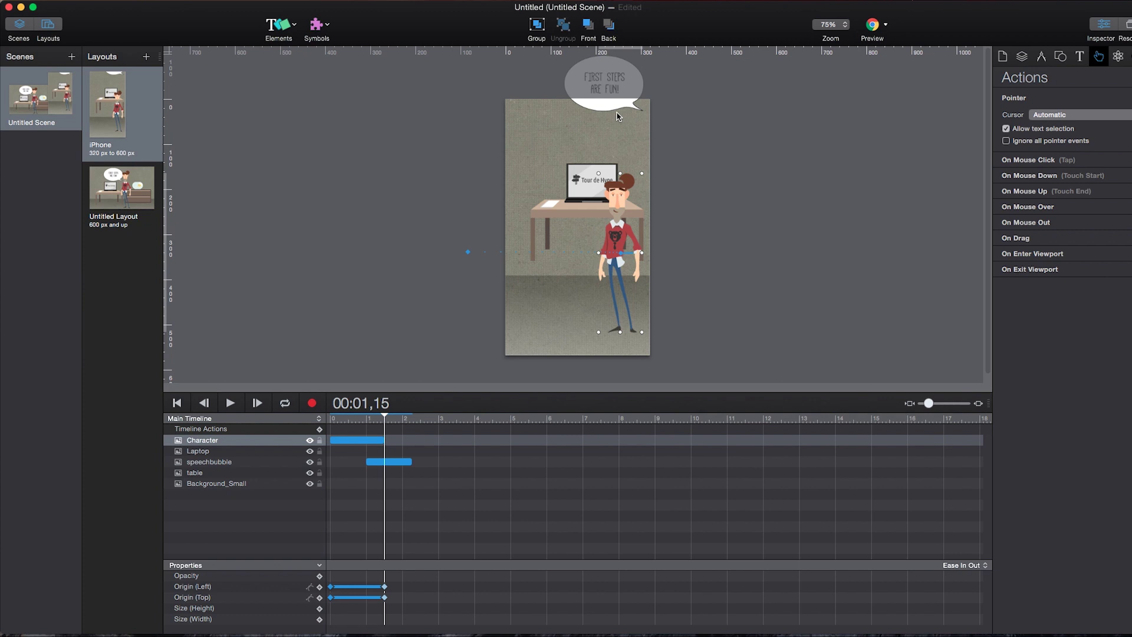
Step: Move the speech bubble onto the stage and shift the laptop and table down together
{"action": "left_click_drag", "start_coordinate": [617, 116], "coordinate": [551, 254]}
{"action": "left_click", "coordinate": [577, 197]}
{"action": "left_click", "coordinate": [576, 200], "text": "shift"}
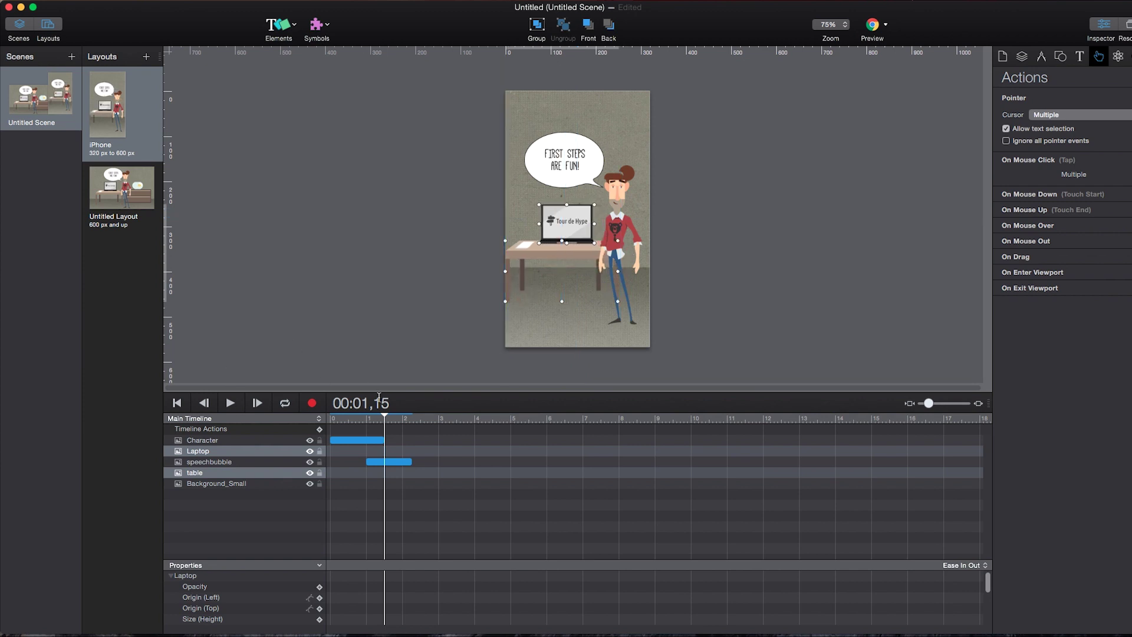
{"action": "left_click_drag", "start_coordinate": [386, 419], "coordinate": [414, 419]}
Step: Make the speech bubble start above the stage's top edge and end above the laptop, then preview
{"action": "left_click", "coordinate": [565, 192]}
{"action": "left_click_drag", "start_coordinate": [565, 192], "coordinate": [562, 151]}
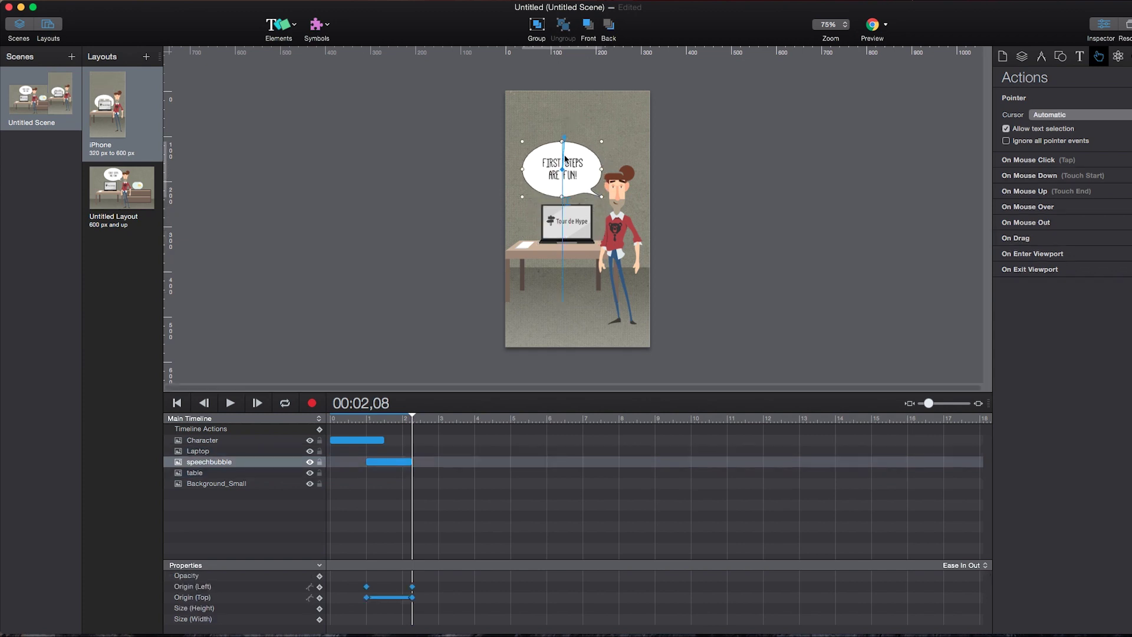
{"action": "left_click", "coordinate": [366, 419]}
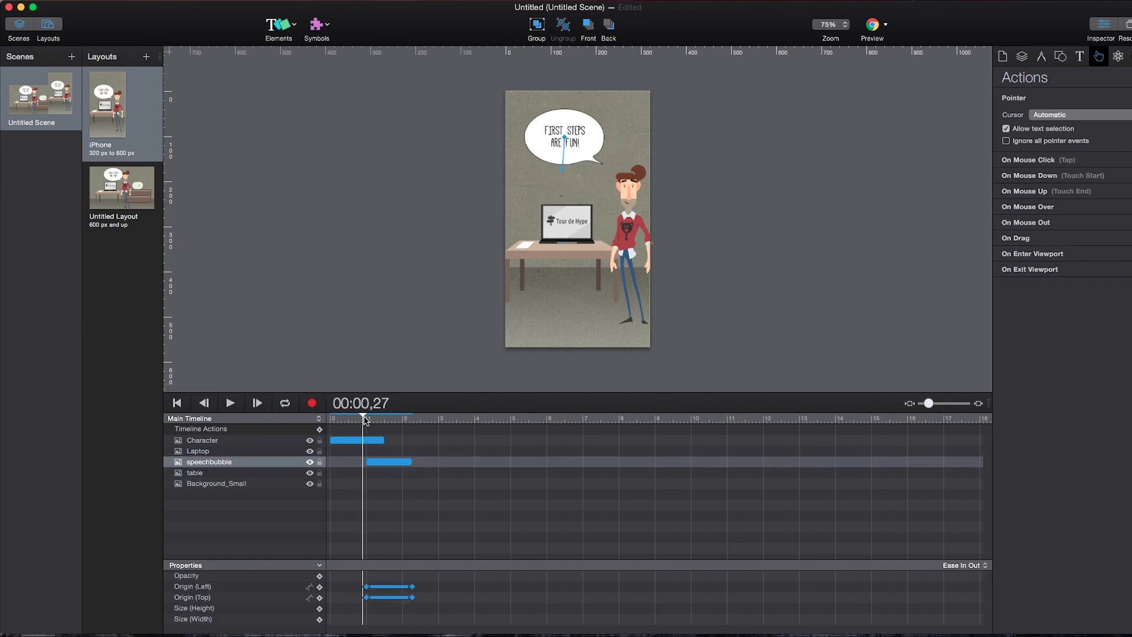
{"action": "left_click_drag", "start_coordinate": [581, 152], "coordinate": [577, 37]}
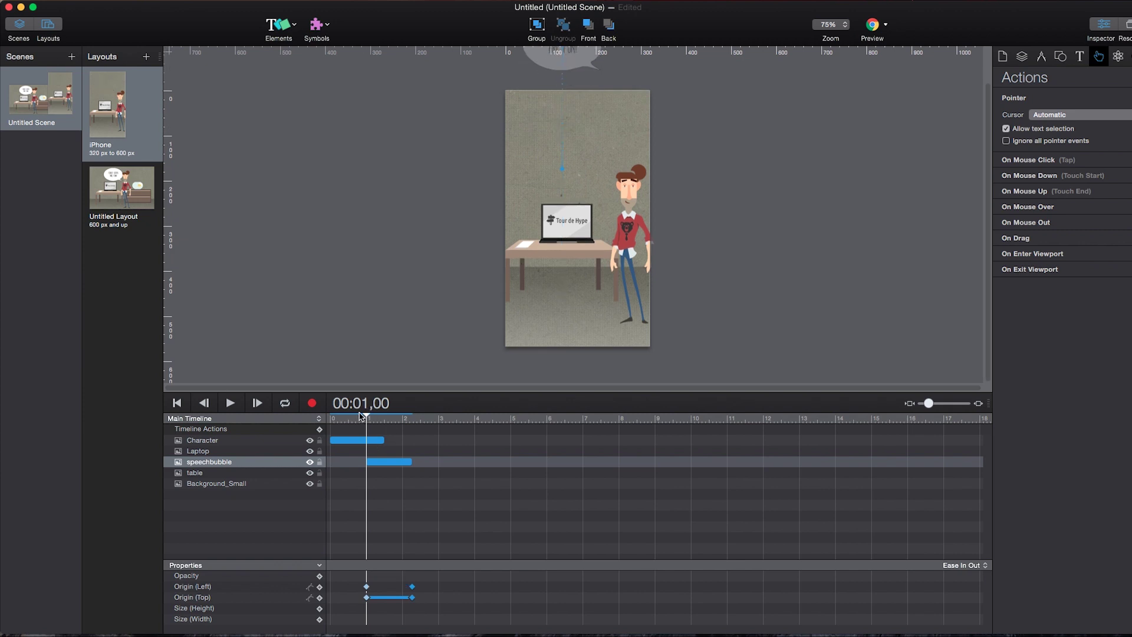
{"action": "left_click_drag", "start_coordinate": [370, 417], "coordinate": [309, 413]}
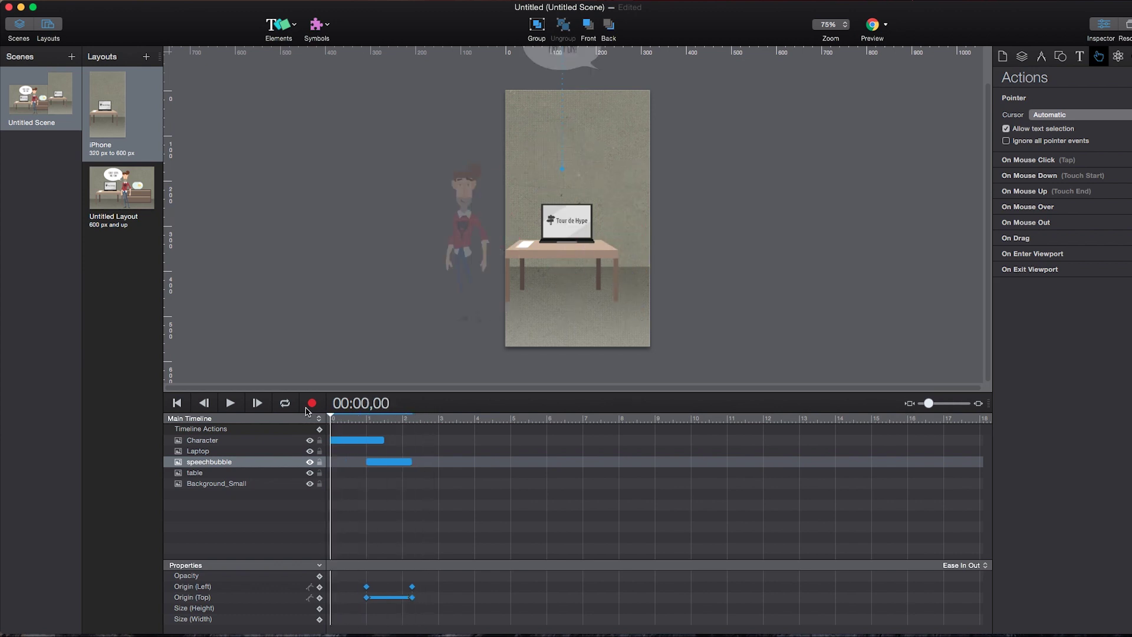
Step: Preview in Chrome at iPhone 5 size and test the laptop's Tour de Hype link
{"action": "left_click", "coordinate": [872, 26]}
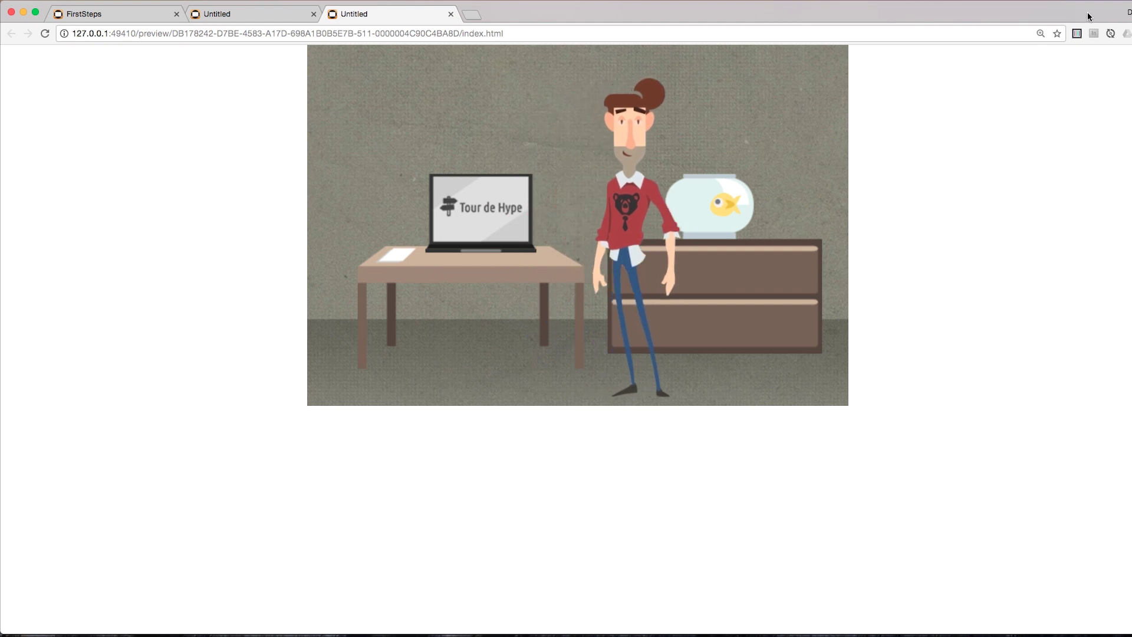
{"action": "key", "text": "super+alt+i"}
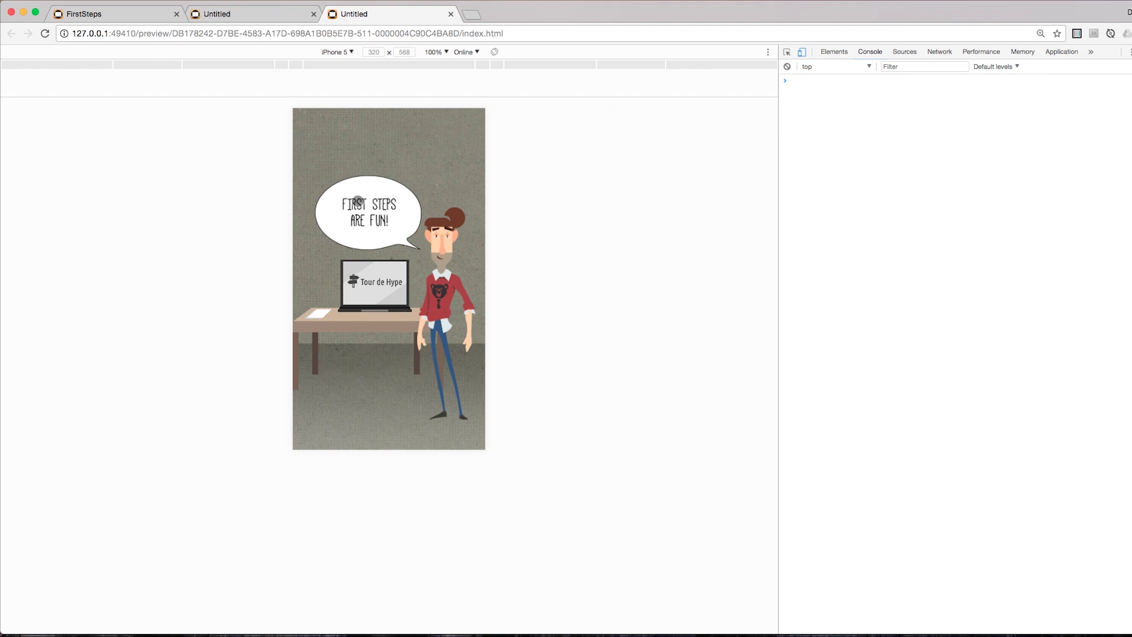
{"action": "left_click", "coordinate": [371, 281]}
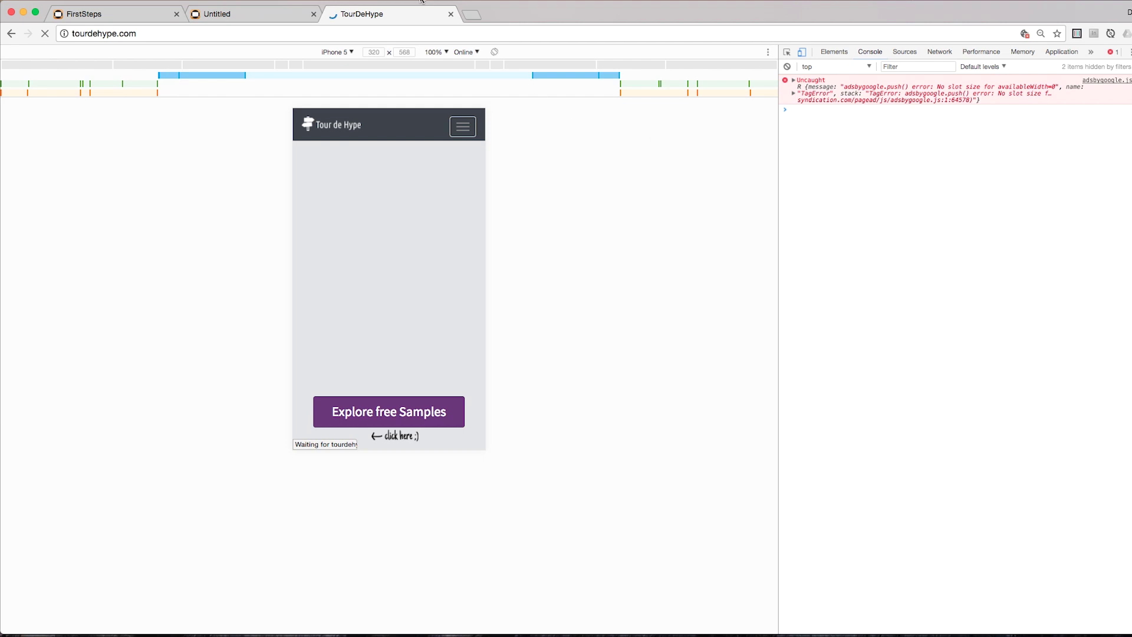
Step: Close the tourdehype.com and older preview tabs and return to Hype
{"action": "left_click", "coordinate": [451, 14]}
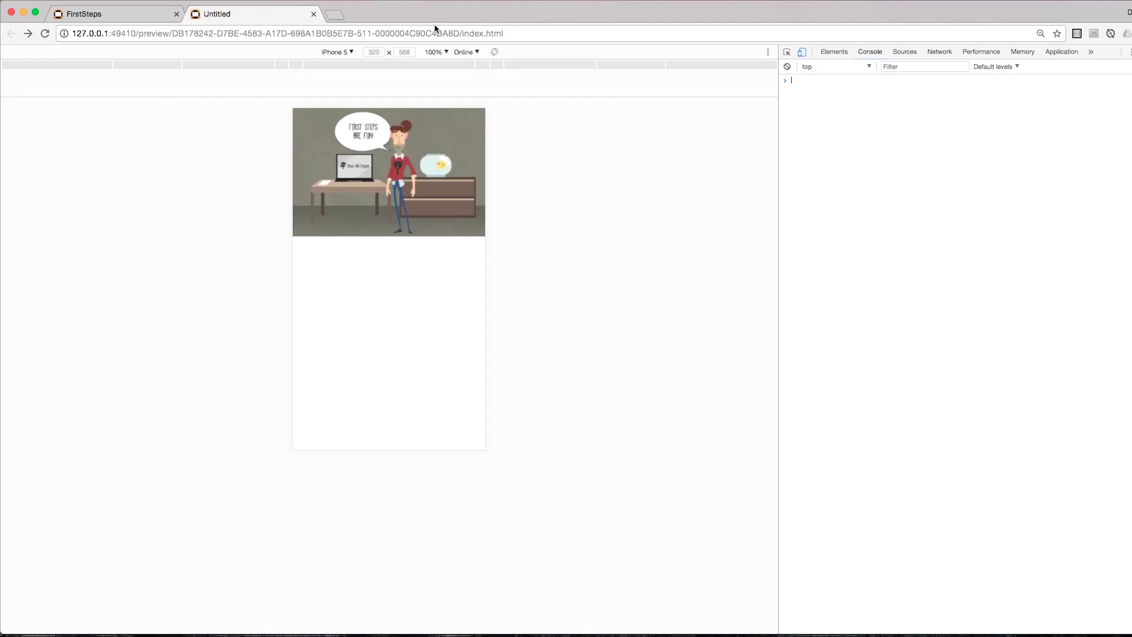
{"action": "left_click", "coordinate": [314, 14]}
{"action": "key", "text": "super+Tab"}
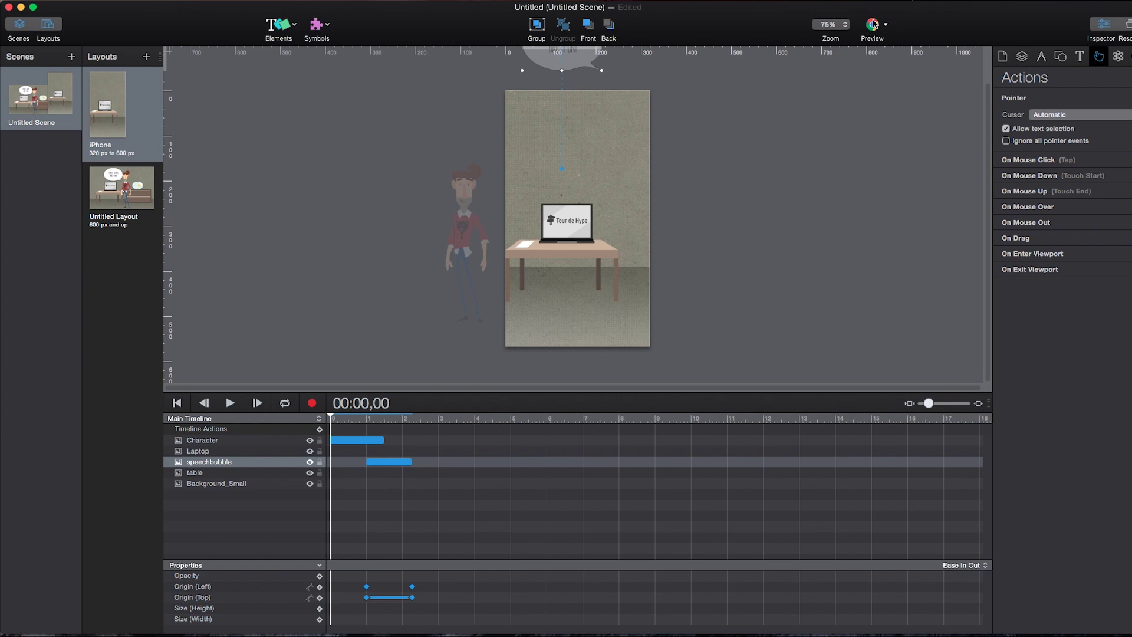
Step: Show the File menu's Export as HTML5 submenu with Folder and widget options
{"action": "left_click", "coordinate": [69, 1]}
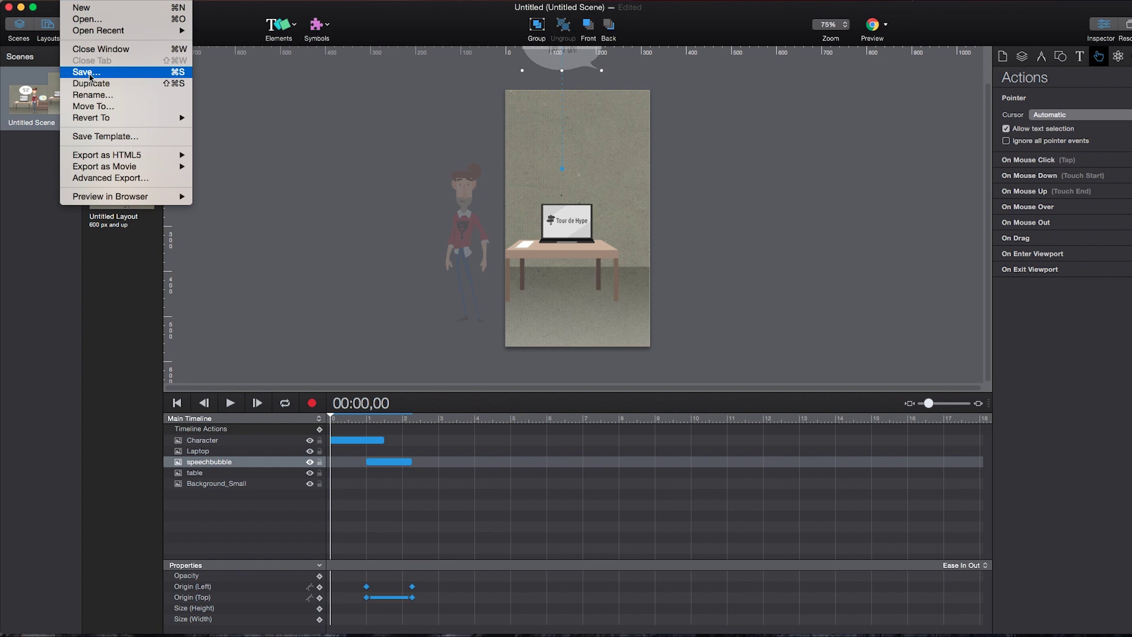
{"action": "mouse_move", "coordinate": [118, 161]}
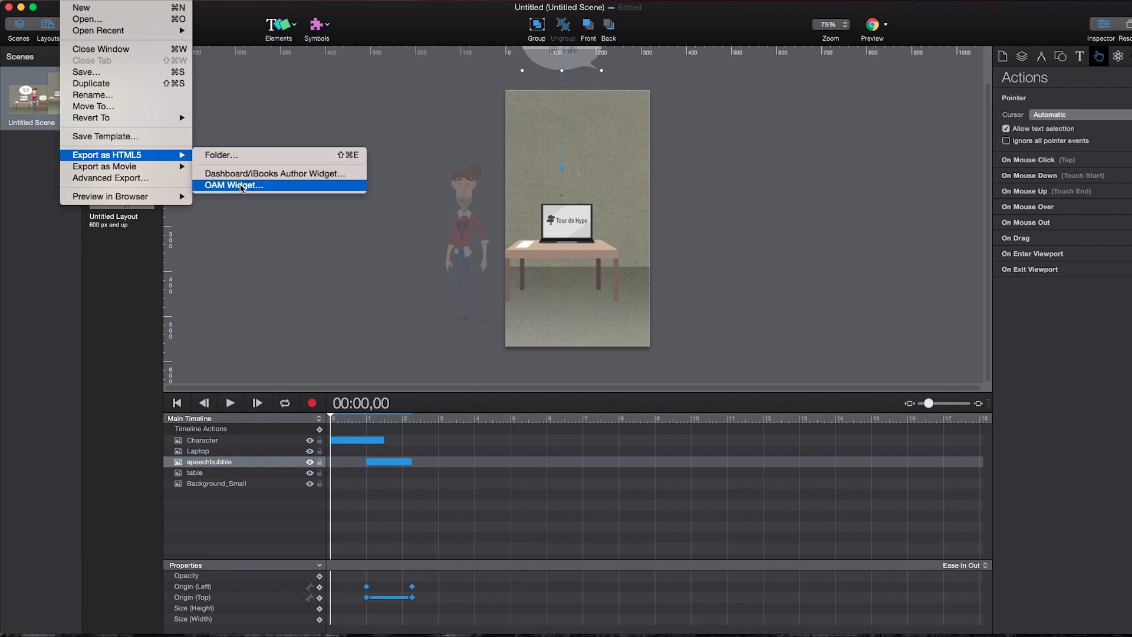
Step: Export as an HTML5 folder to 999 Export as FirstSteps, replacing the existing FirstSteps.html
{"action": "left_click", "coordinate": [239, 160]}
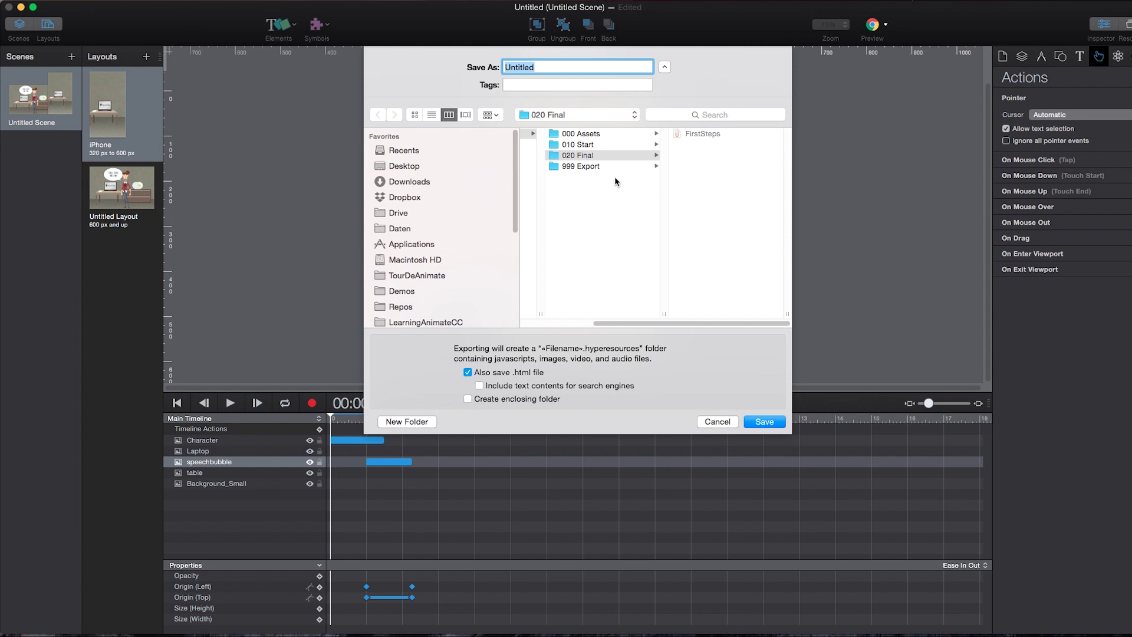
{"action": "left_click", "coordinate": [605, 166]}
{"action": "left_click", "coordinate": [685, 136]}
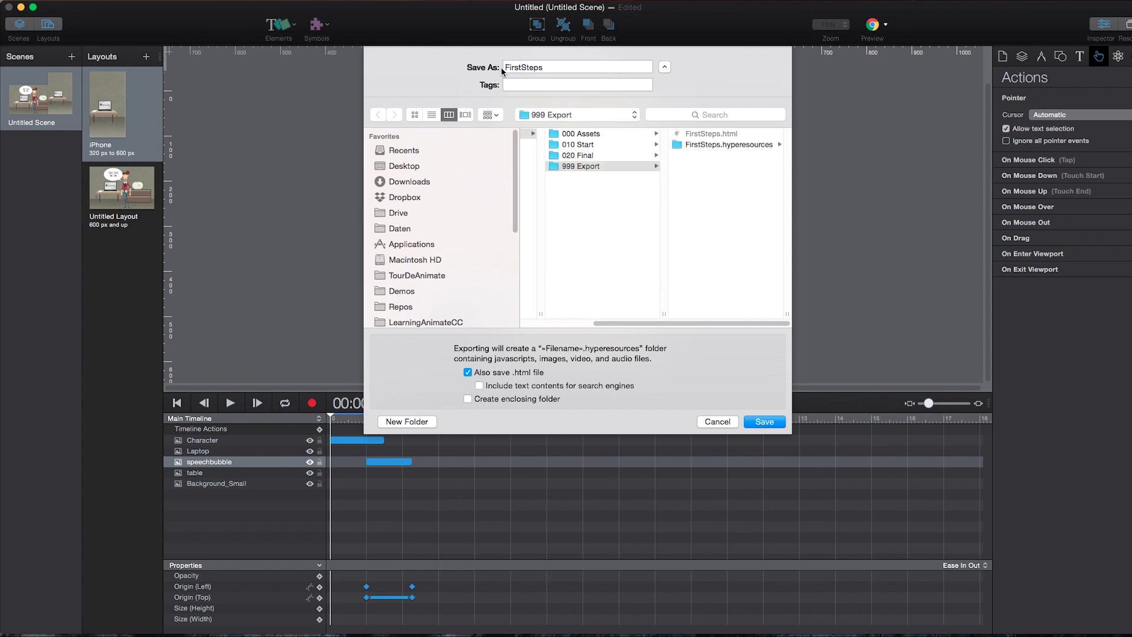
{"action": "left_click", "coordinate": [761, 422]}
{"action": "left_click", "coordinate": [665, 119]}
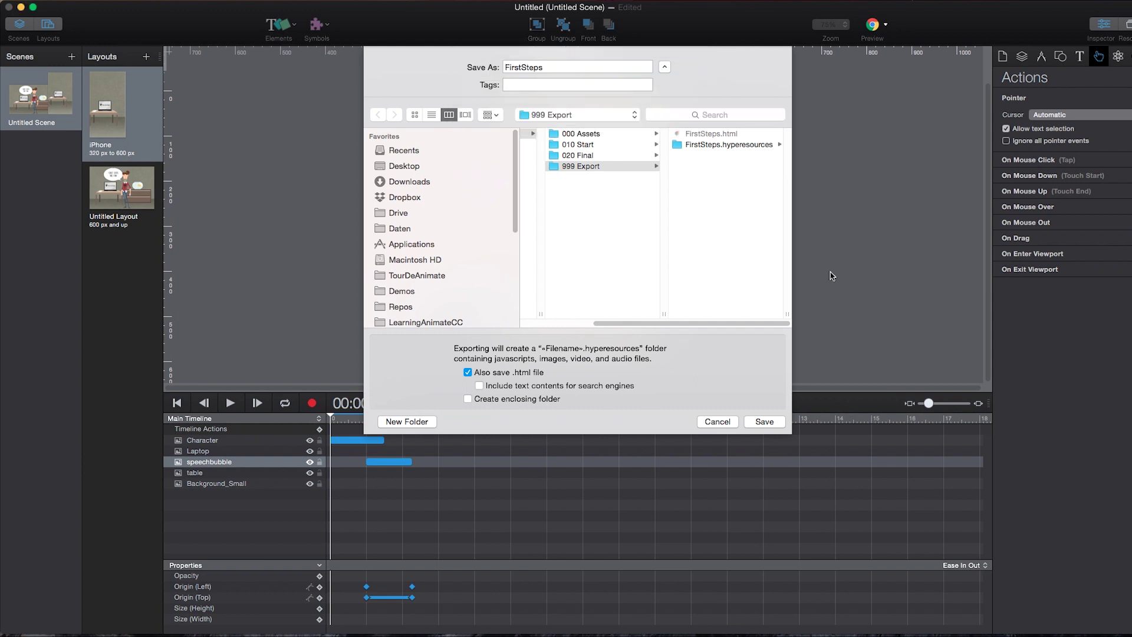
{"action": "key", "text": "super+Tab"}
{"action": "key", "text": "super+Tab"}
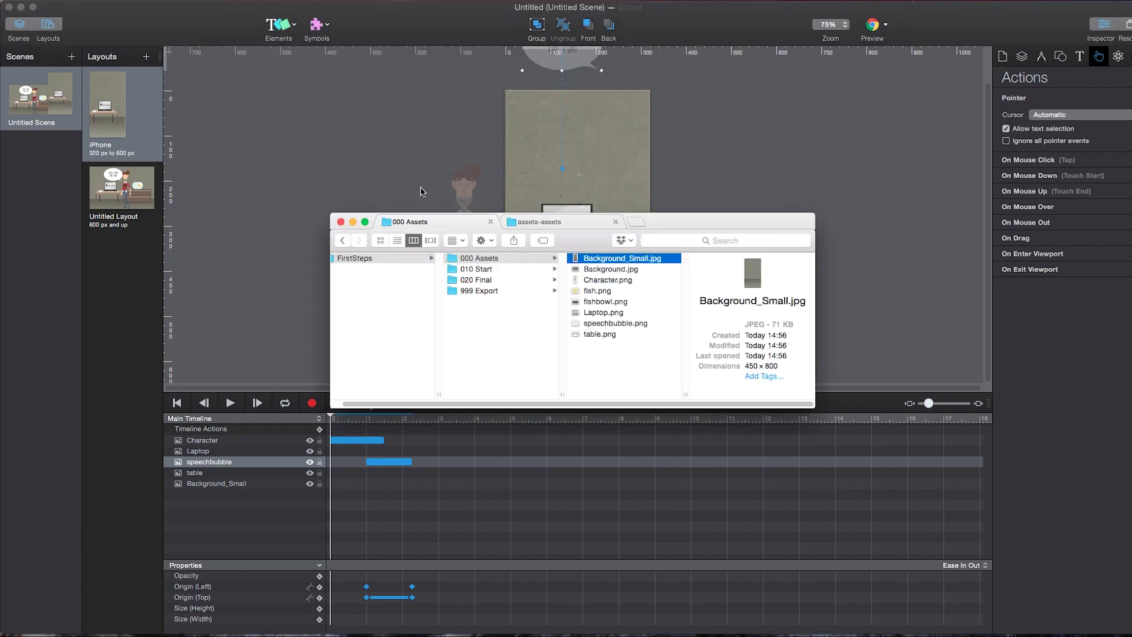
Step: Inspect FirstSteps.html and the FirstSteps.hyperesources folder inside 999 Export
{"action": "left_click", "coordinate": [491, 290]}
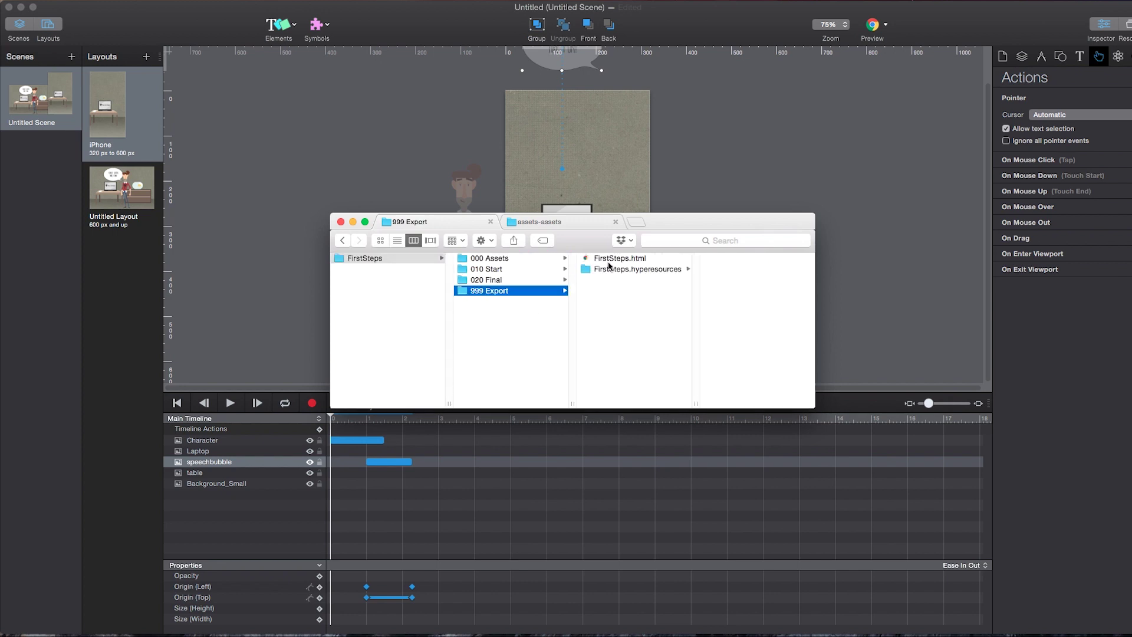
{"action": "left_click", "coordinate": [607, 258]}
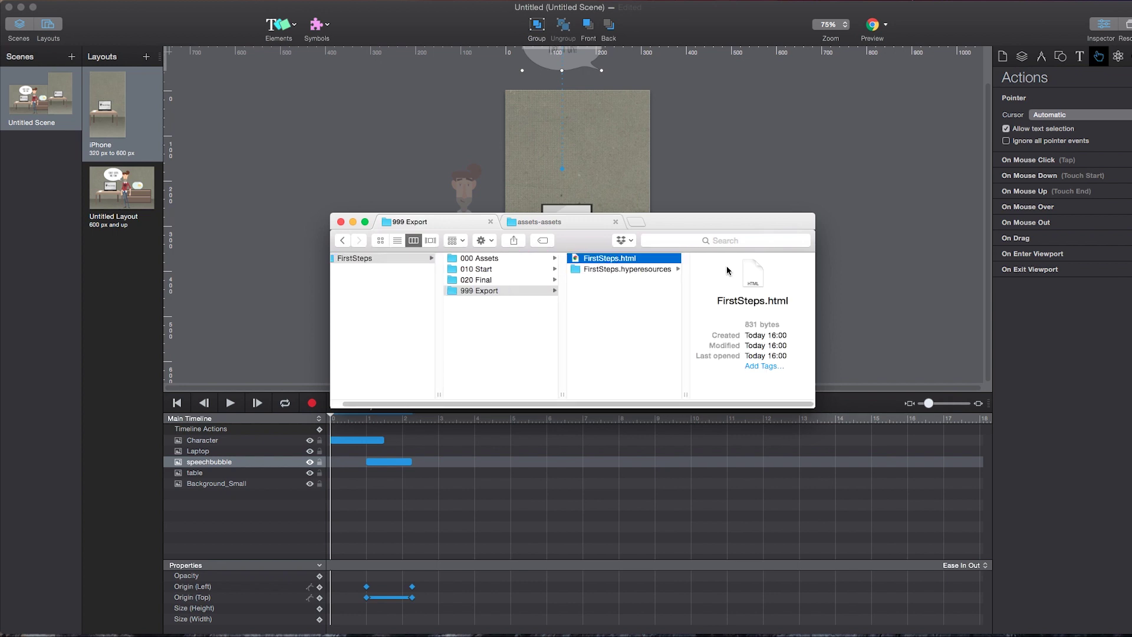
{"action": "left_click", "coordinate": [611, 268]}
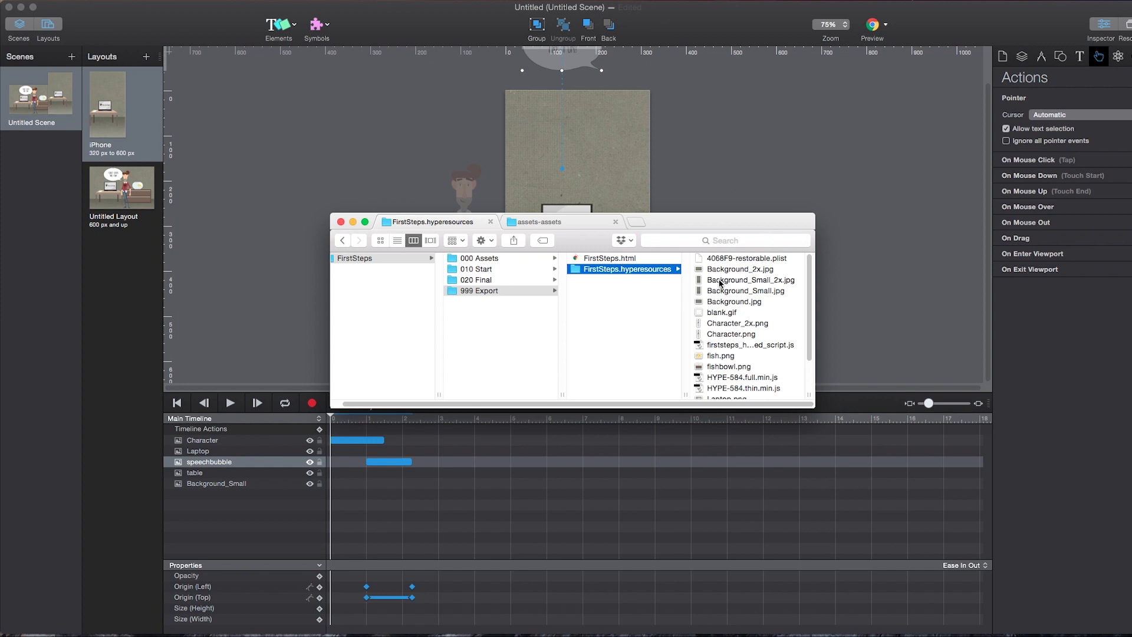
{"action": "left_click", "coordinate": [595, 259]}
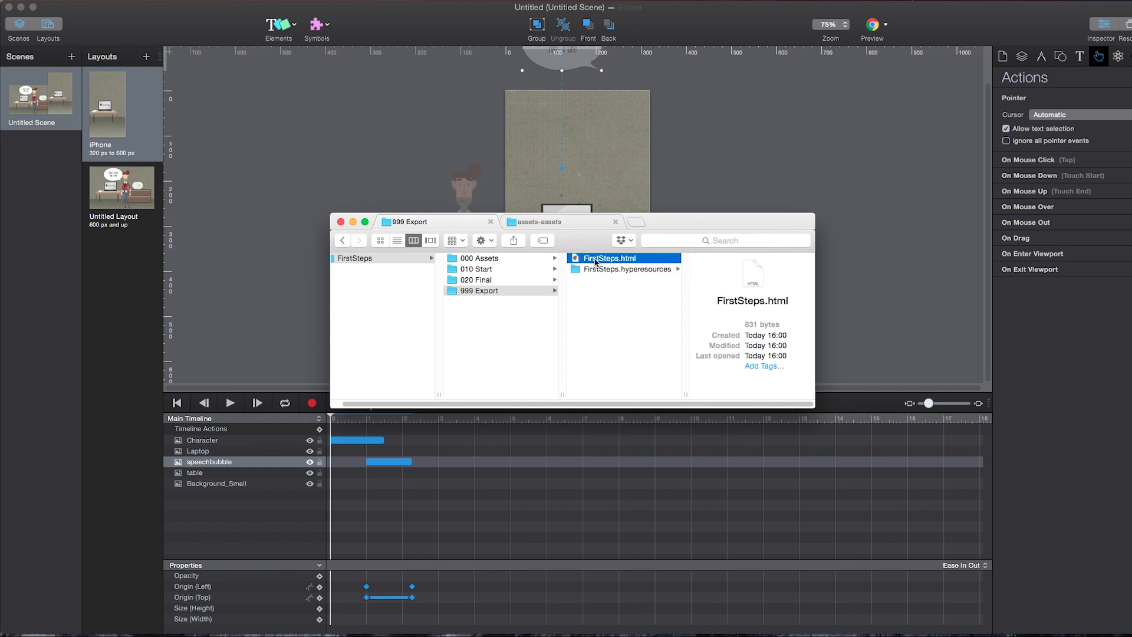
Step: Open FirstSteps.html from Finder in Chrome and watch the animation
{"action": "double_click", "coordinate": [596, 260]}
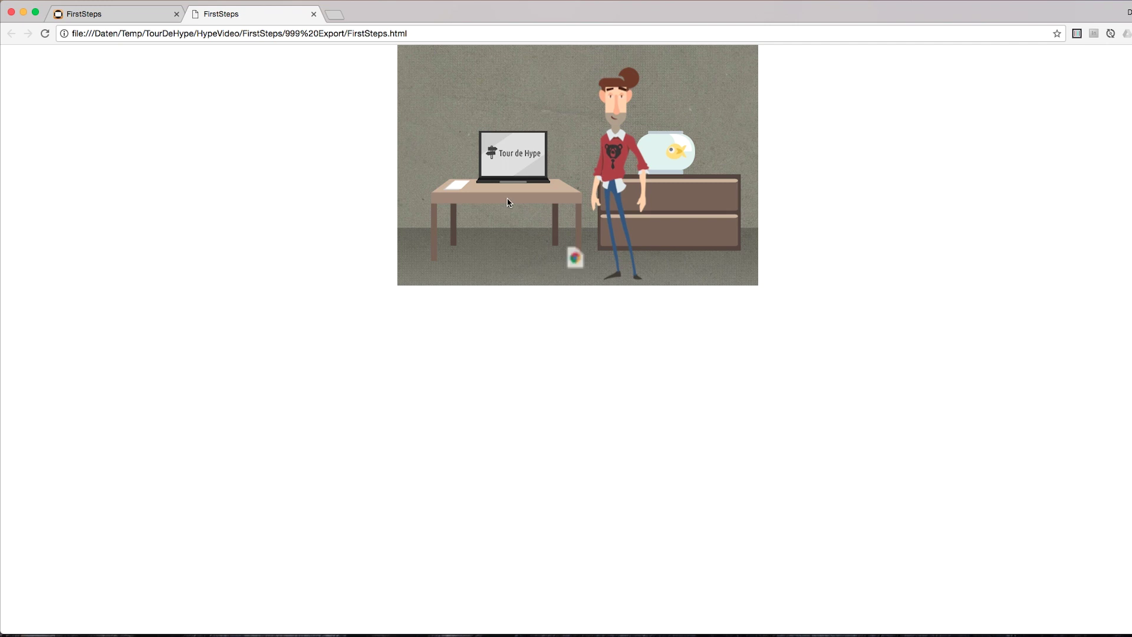